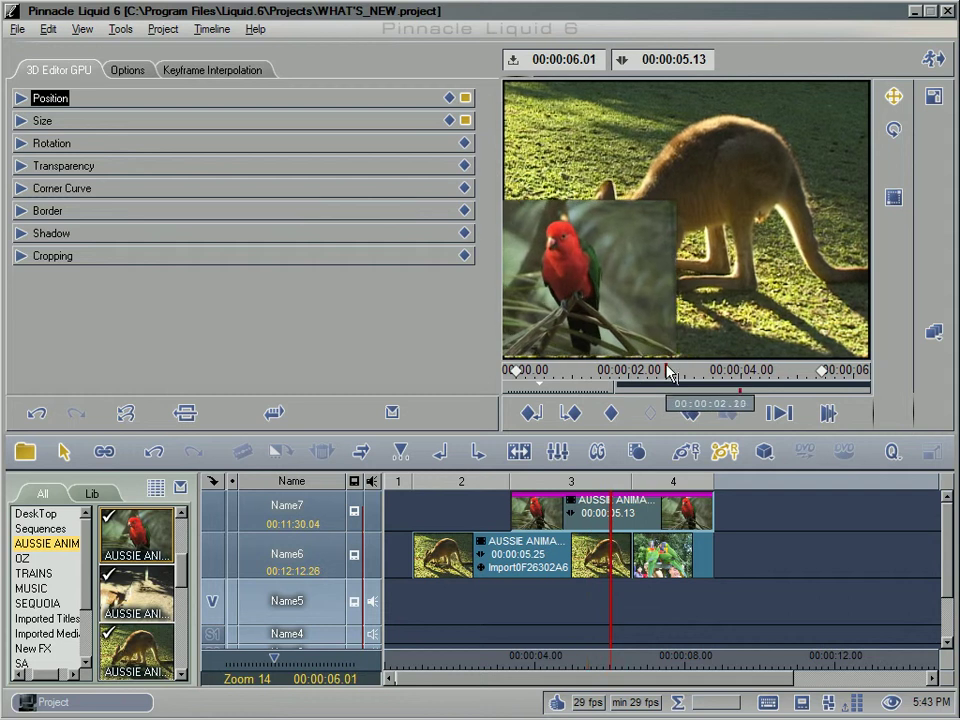
- Move the parrot overlay over the kangaroo at clip time 00:00:02.20, and enlarge and lower it to fill the frame at the last keyframe
drag(587, 283, 767, 201)
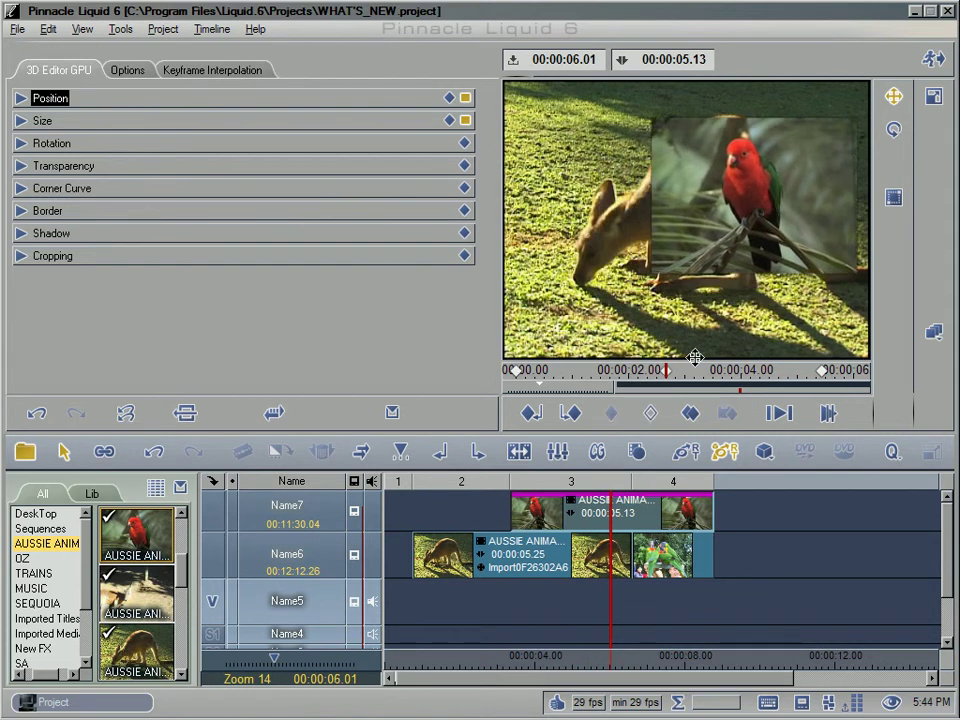
drag(688, 381, 829, 375)
click(934, 97)
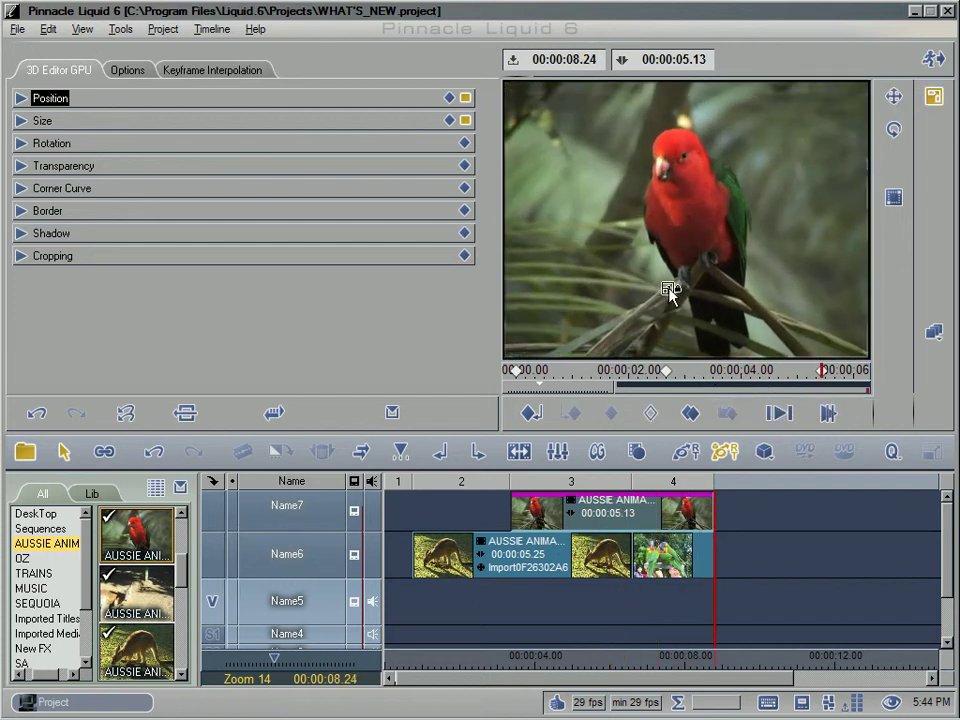
drag(742, 255, 955, 158)
click(893, 96)
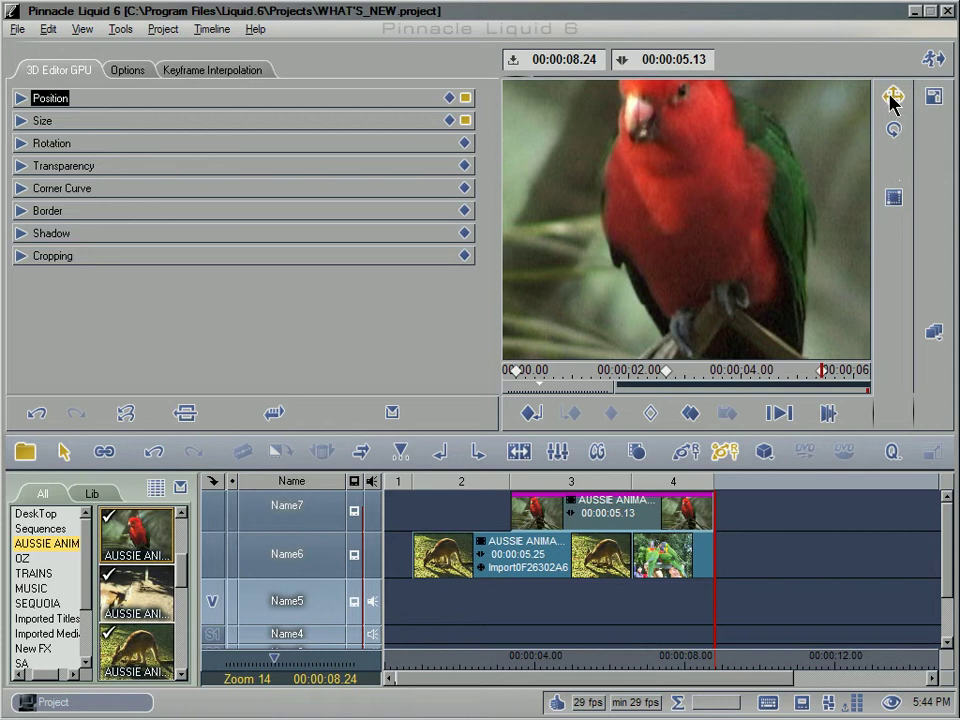
drag(651, 223, 657, 316)
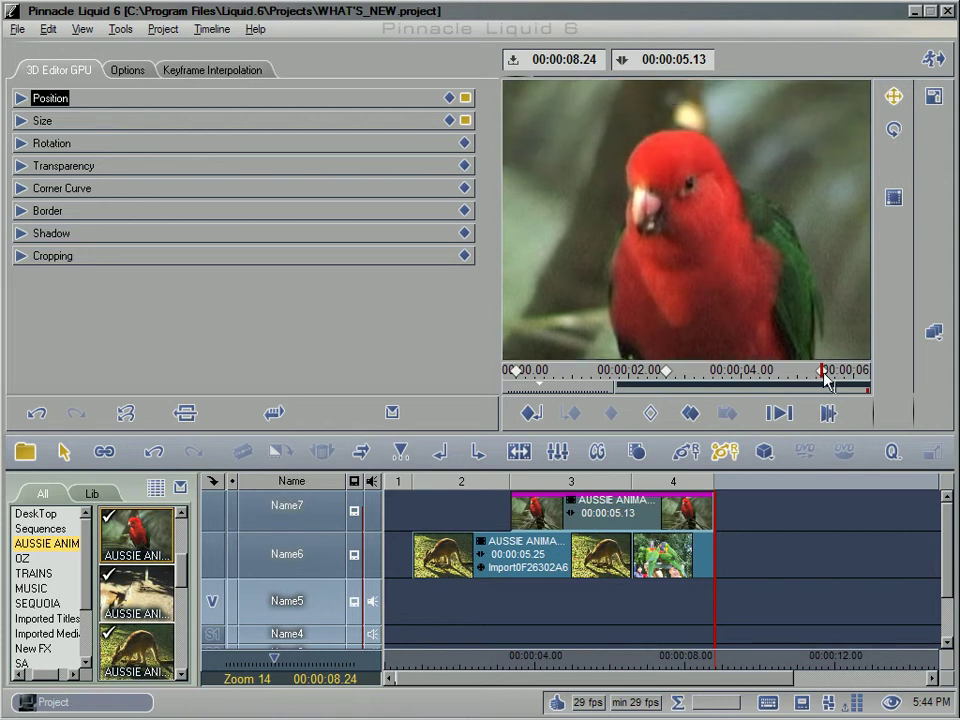
- Fade out the parrot overlay by keyframing transparency at 0.00 at clip time 00:00:04.26 and at 100.00 on the last keyframe
drag(822, 372, 789, 372)
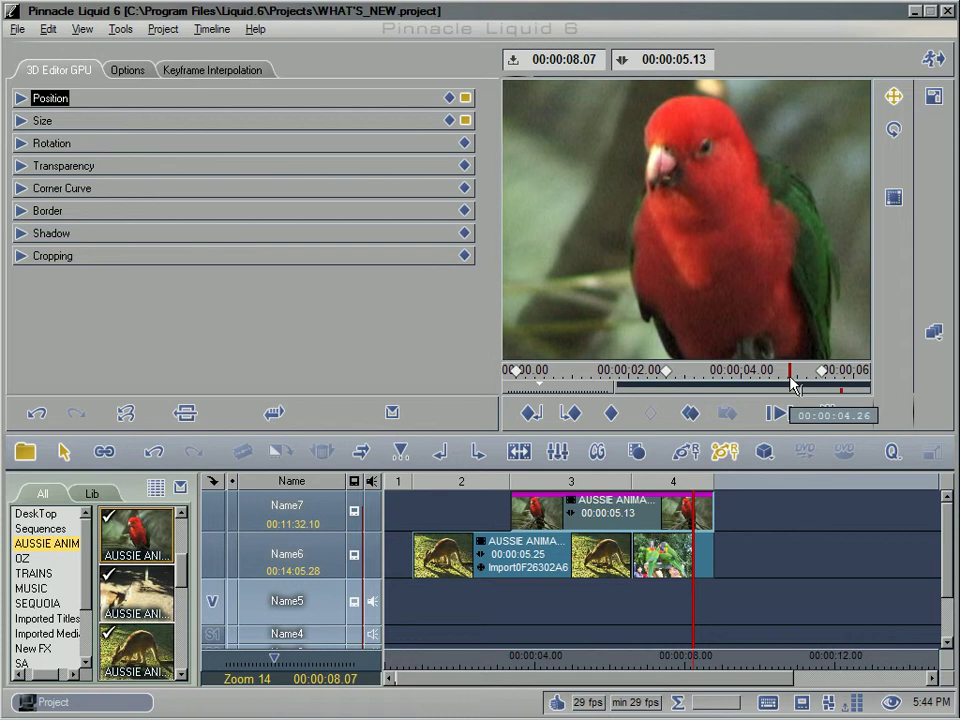
click(19, 166)
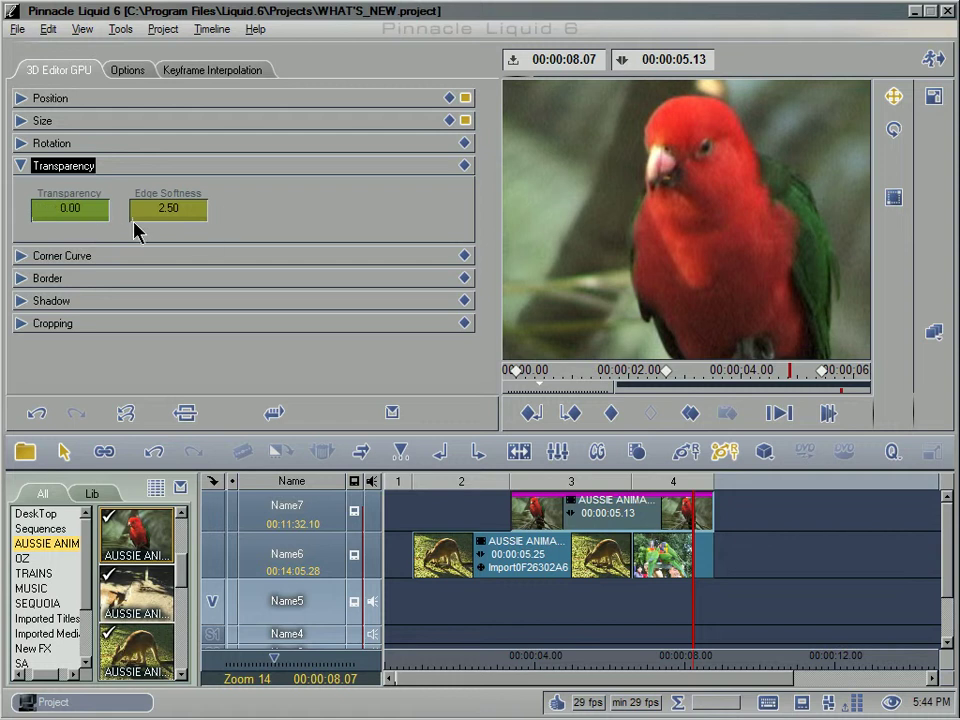
mouse_move(60, 210)
mouse_down()
mouse_move(141, 219)
mouse_move(47, 213)
mouse_move(100, 213)
mouse_up()
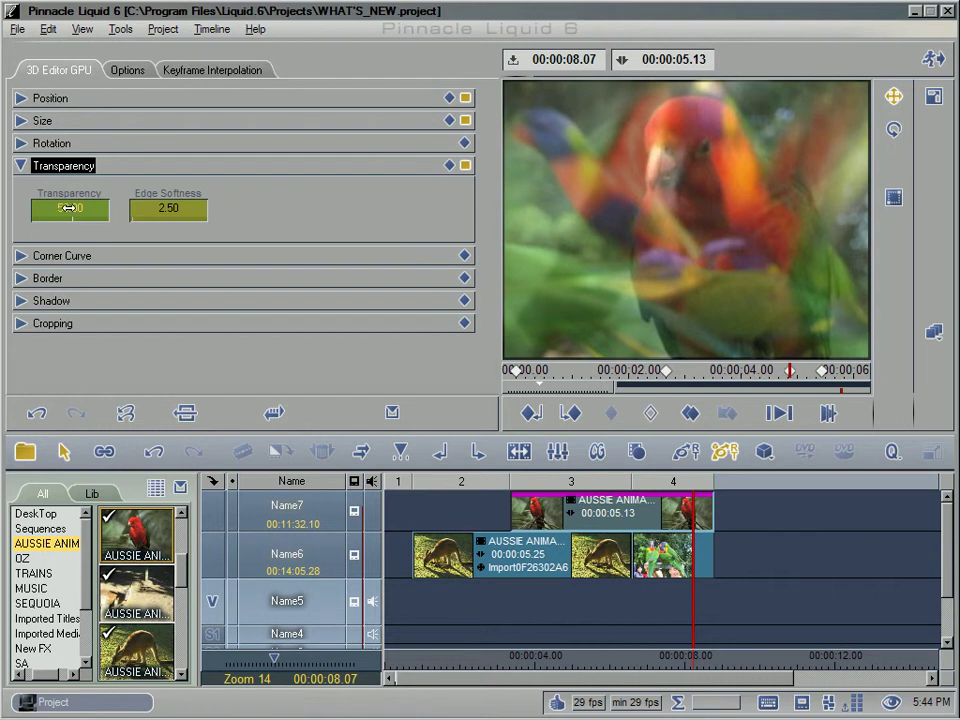
double_click(68, 208)
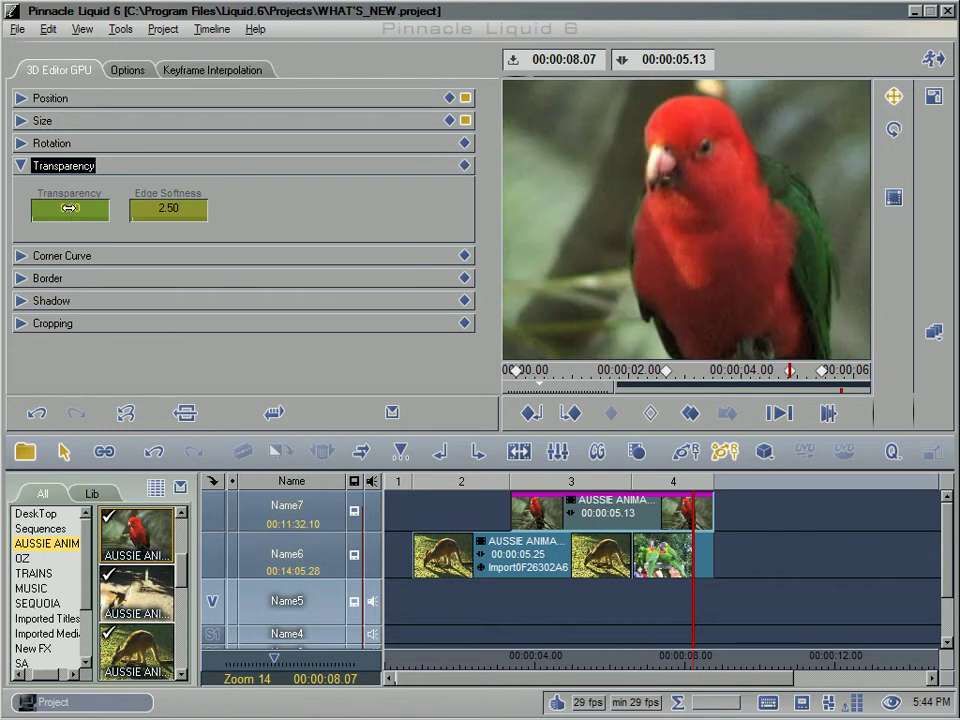
click(85, 256)
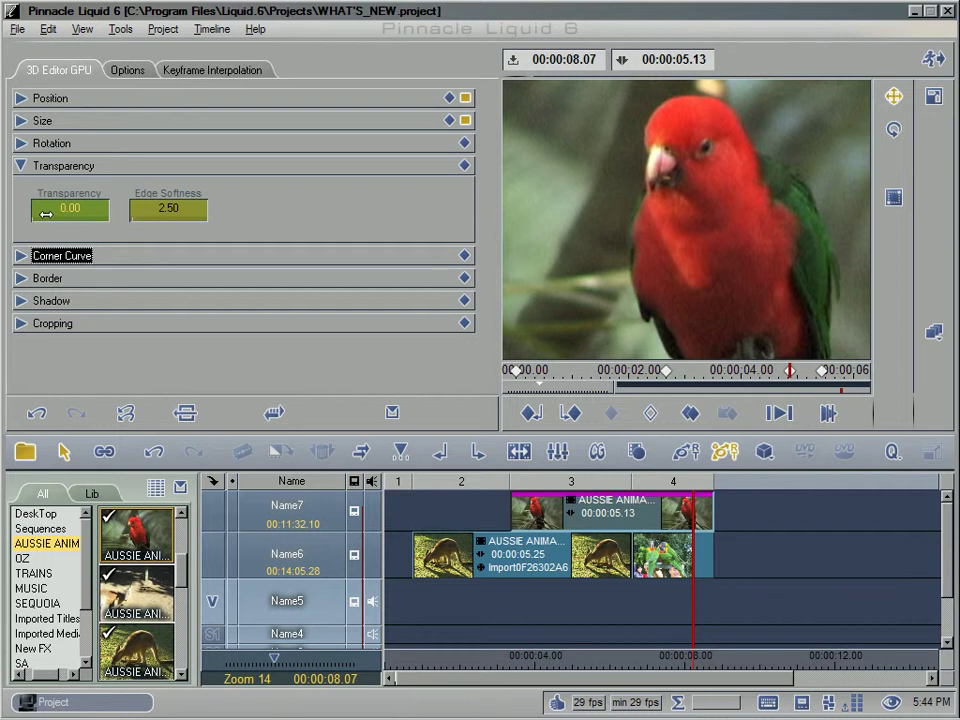
drag(73, 208, 202, 206)
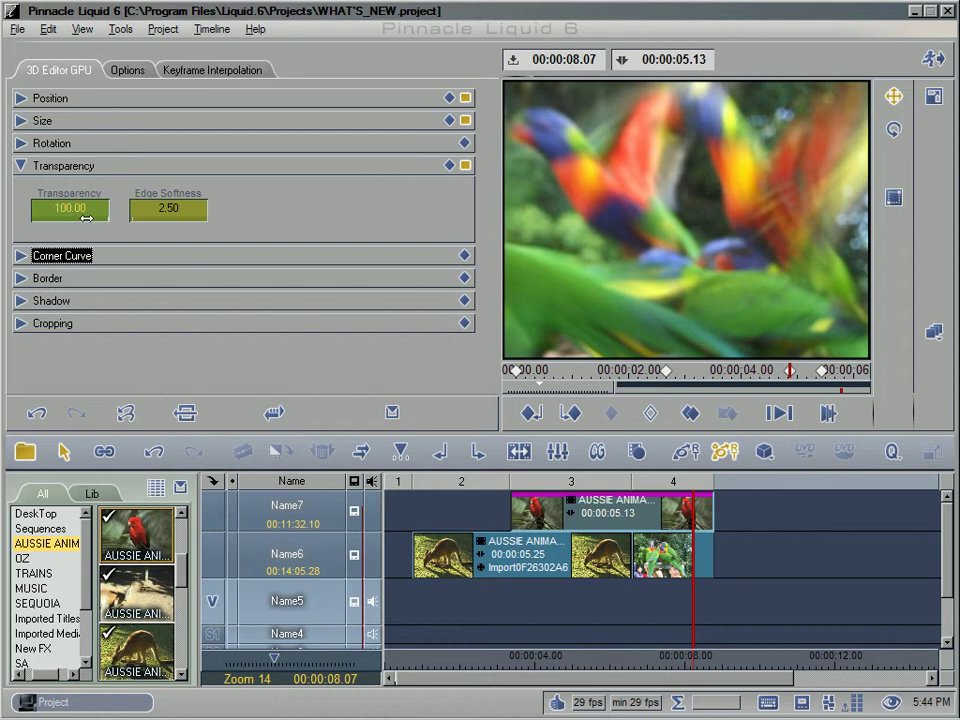
drag(84, 216, 84, 216)
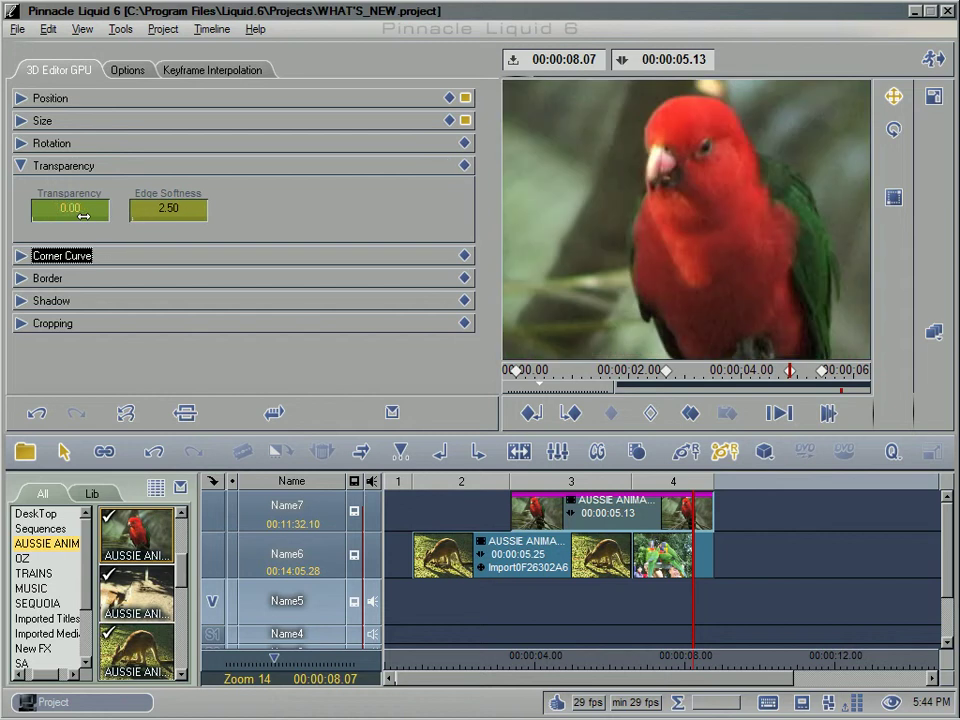
click(570, 413)
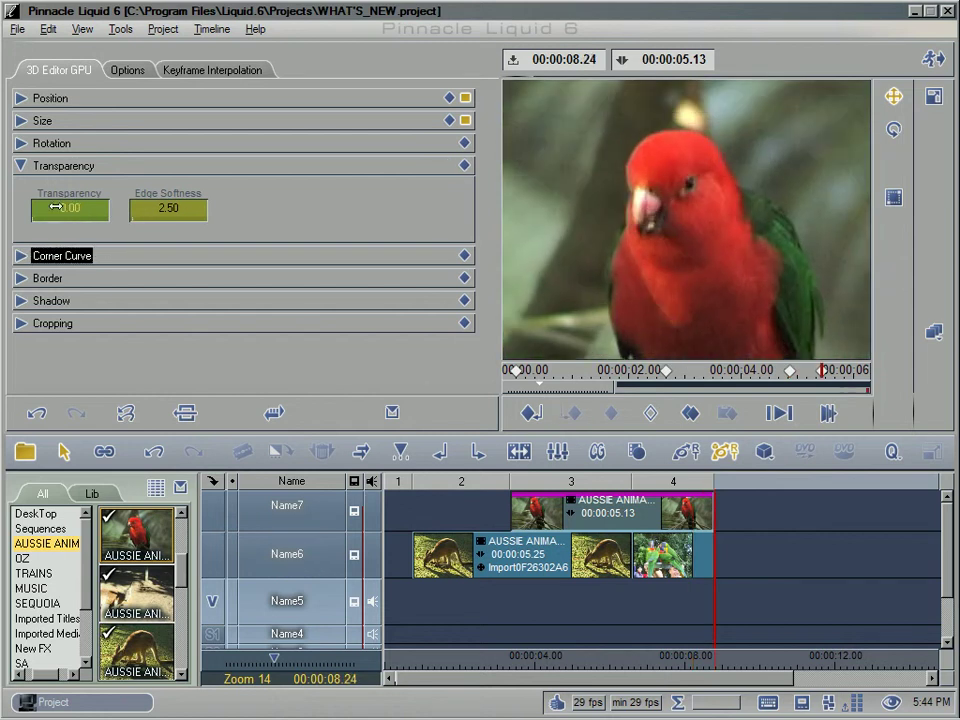
drag(46, 208, 160, 207)
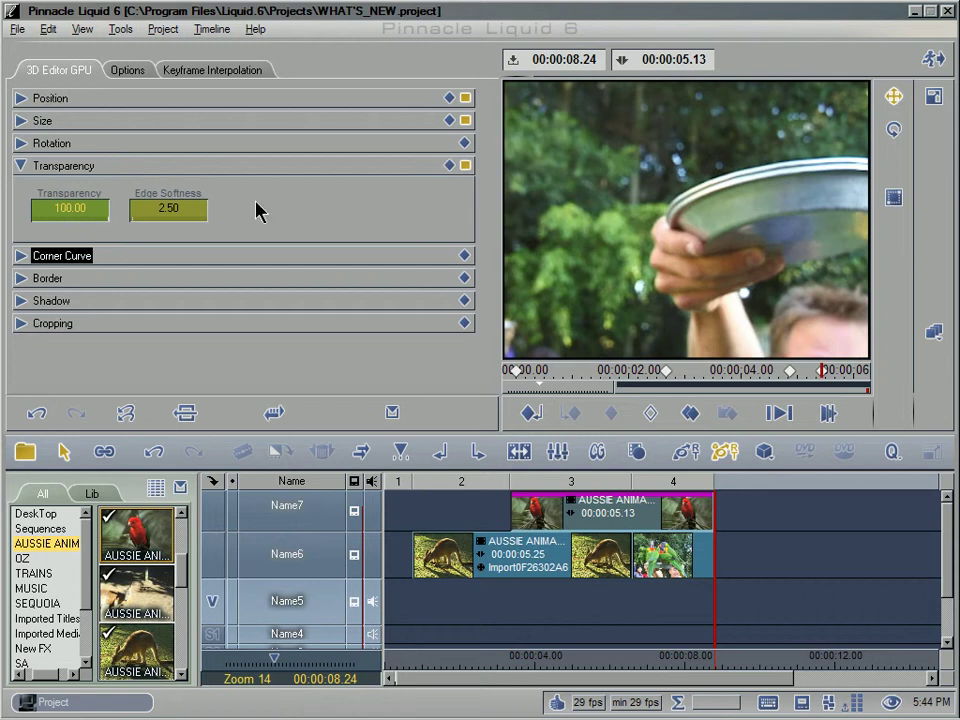
- Return to the first keyframe and preview the parrot overlay's motion and fade-out
click(530, 413)
click(540, 418)
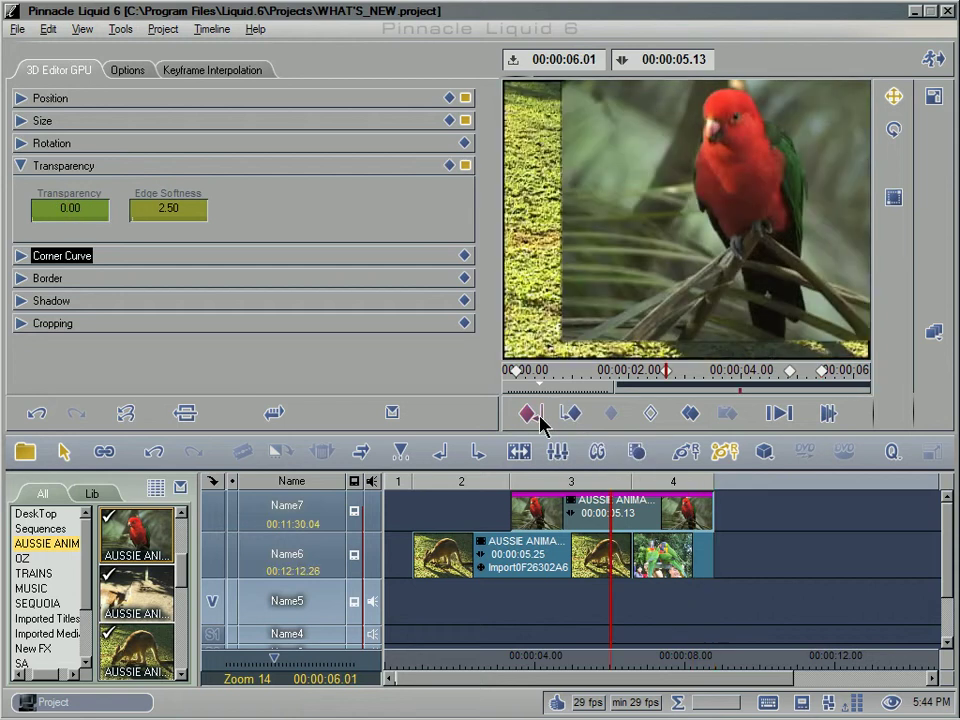
click(540, 418)
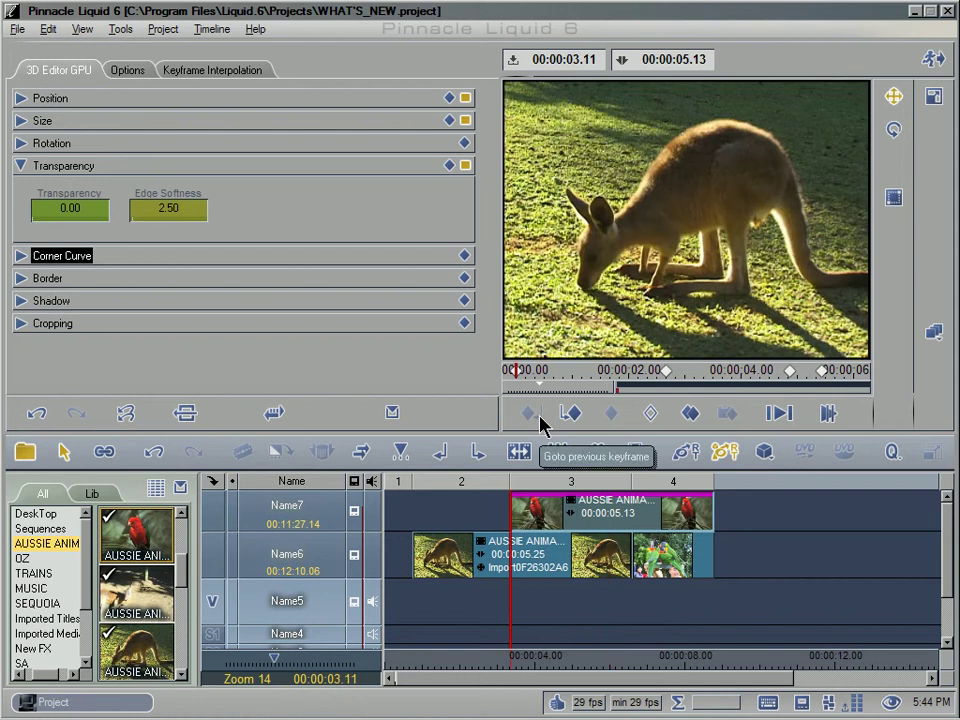
click(776, 415)
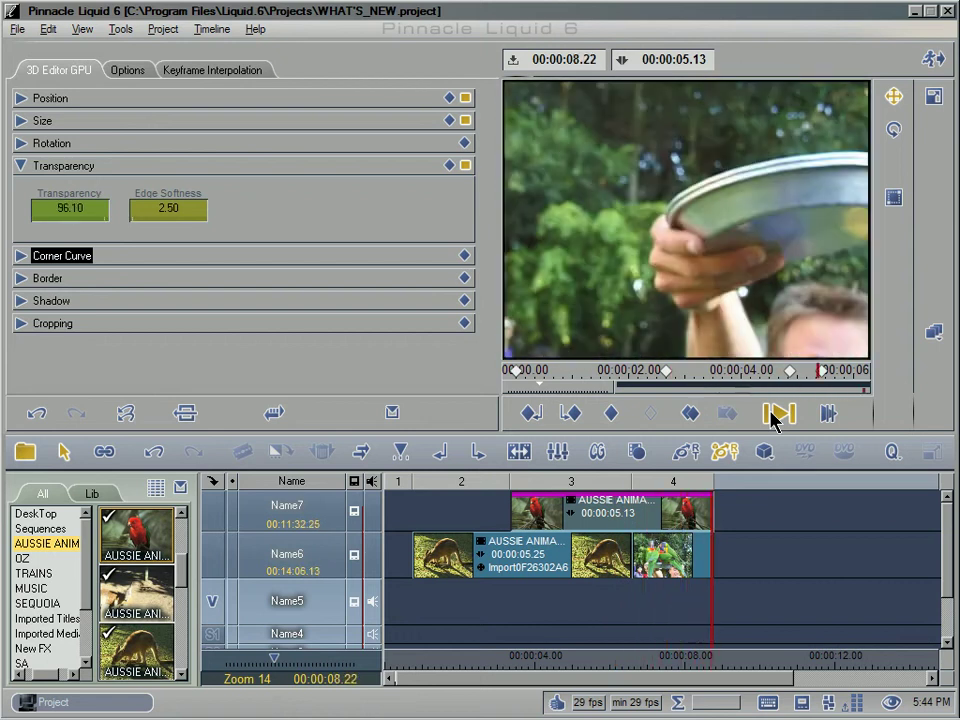
click(776, 415)
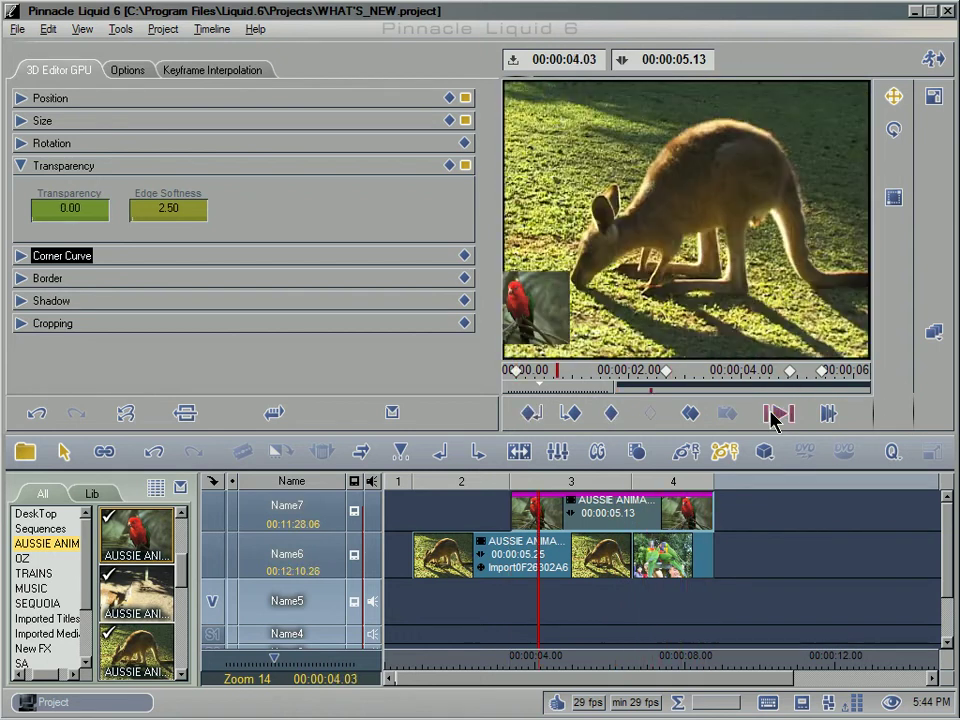
- Shrink the parrot overlay at the middle keyframe and place it in the upper-right corner of the picture
click(572, 414)
click(933, 96)
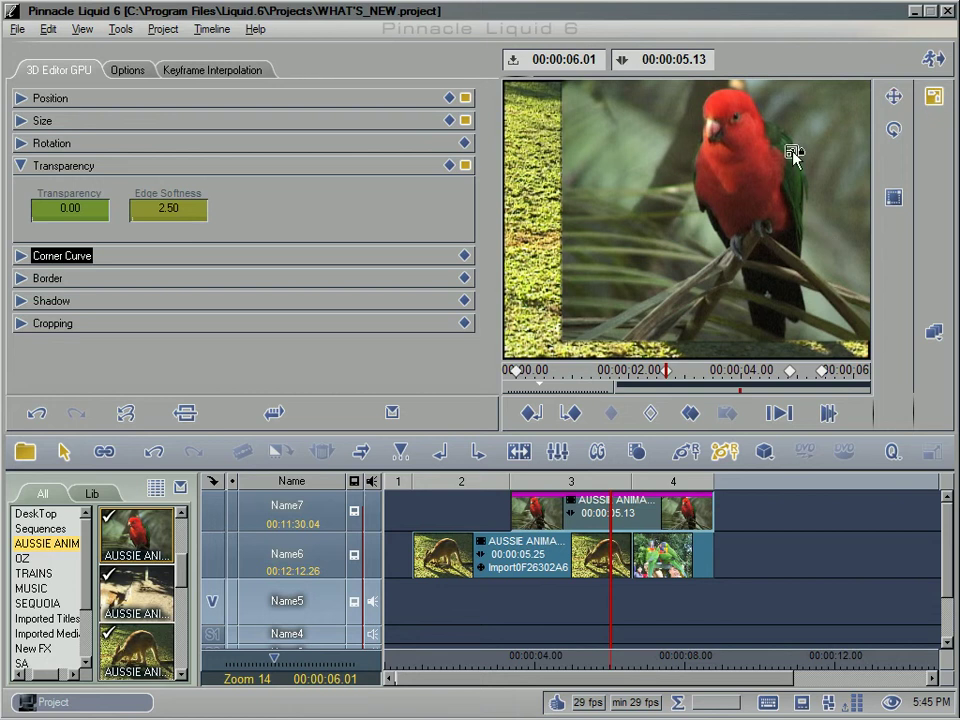
drag(771, 177, 840, 137)
click(889, 97)
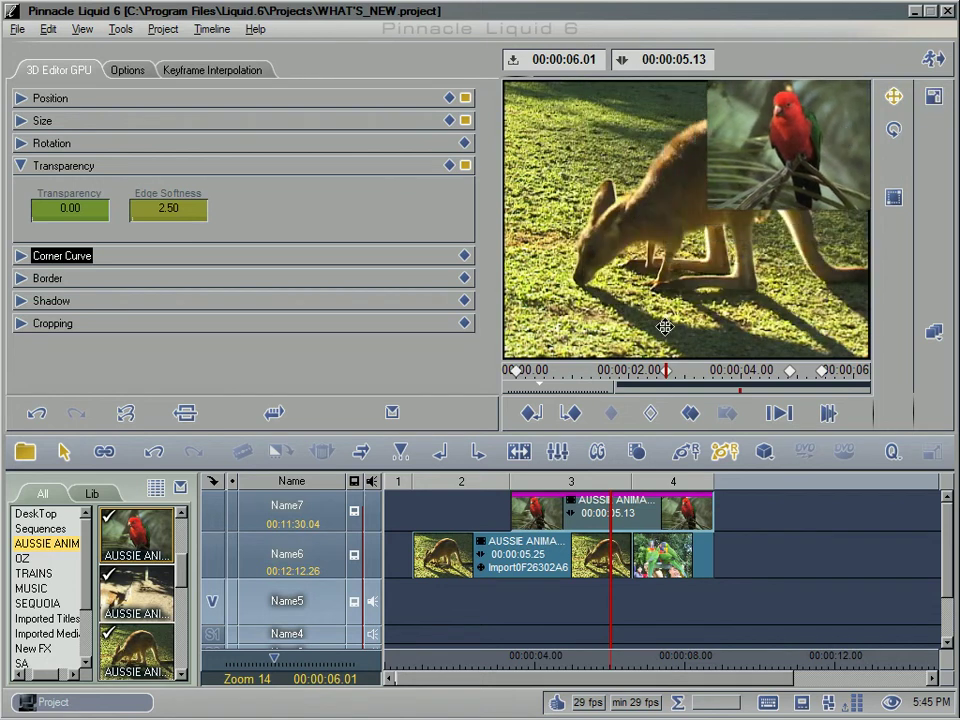
- Play and scrub through the effect to check the parrot overlay's path around the middle keyframe
click(594, 376)
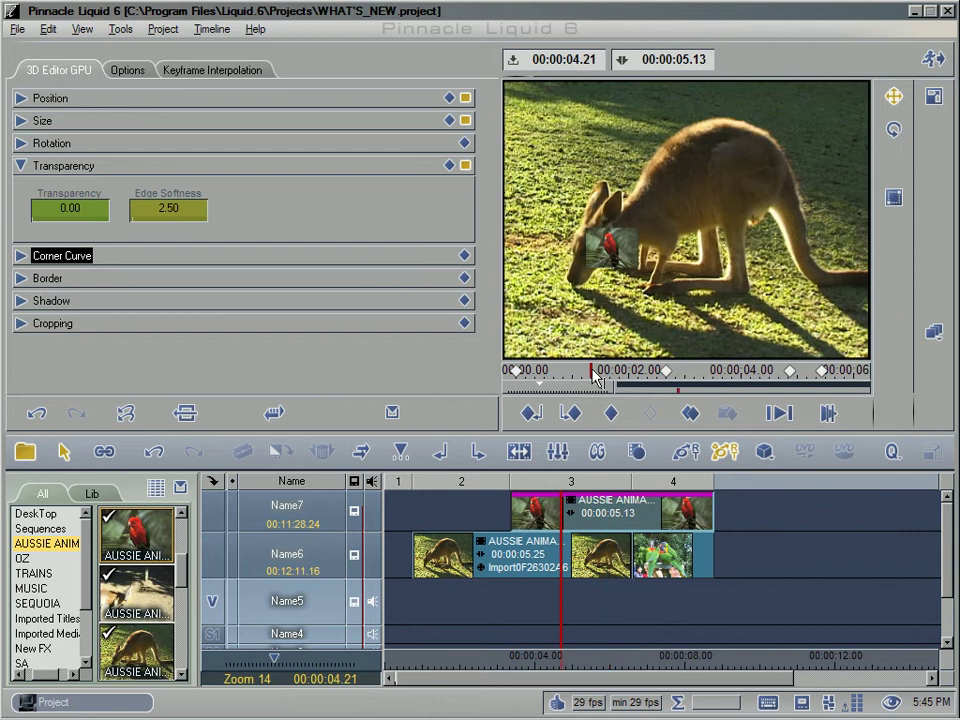
key(space)
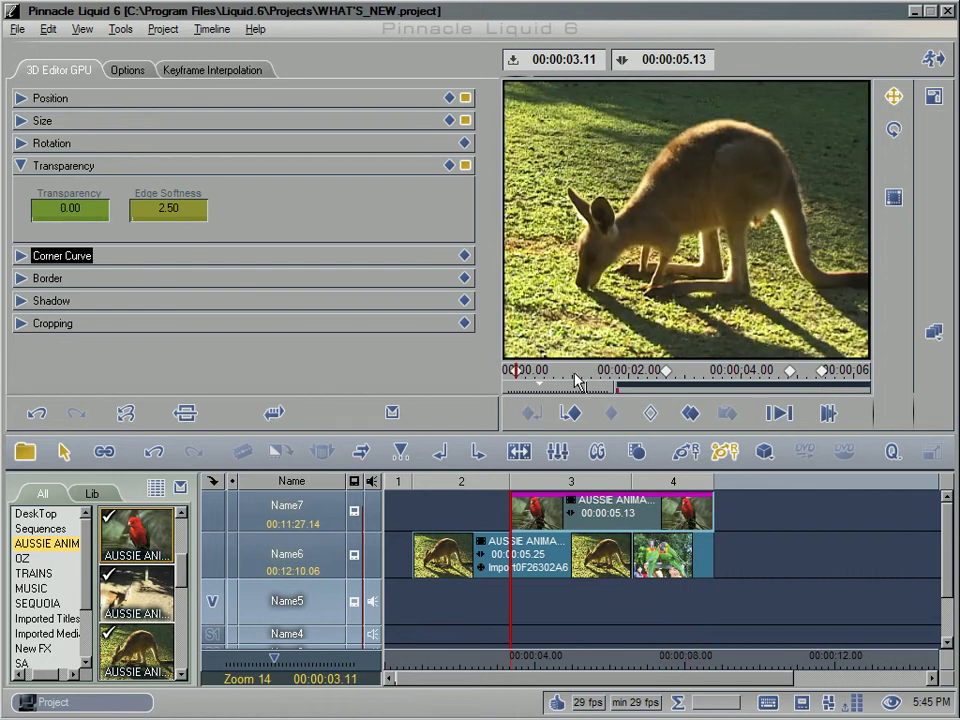
drag(577, 381, 681, 397)
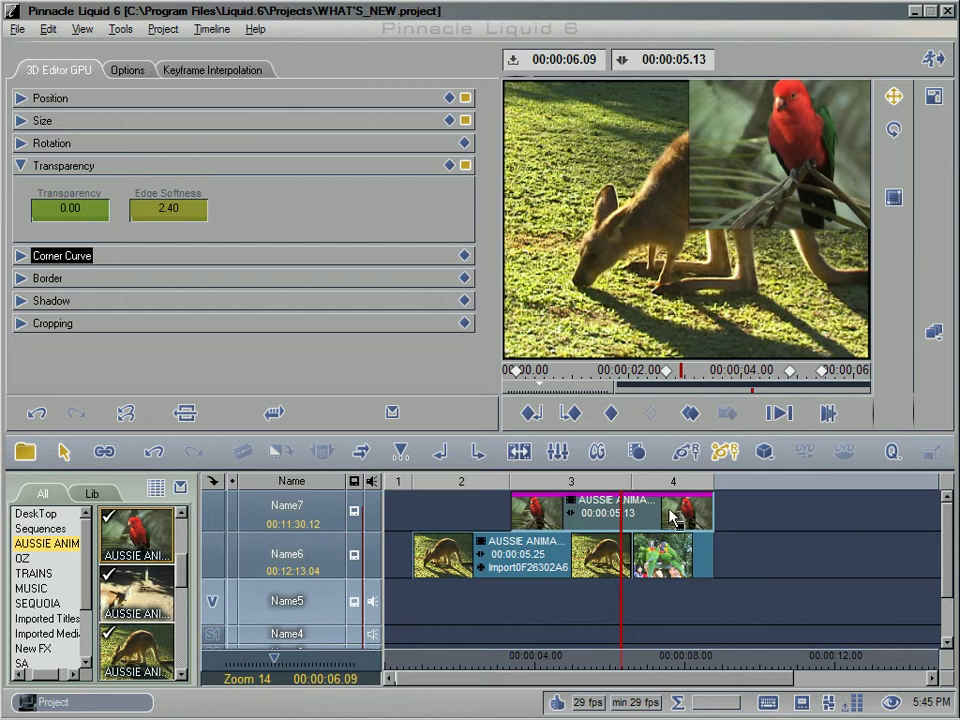
- Move the parrot clip earlier on its track to start at 00:00:02.01 and scrub to its middle keyframe
drag(675, 517, 625, 527)
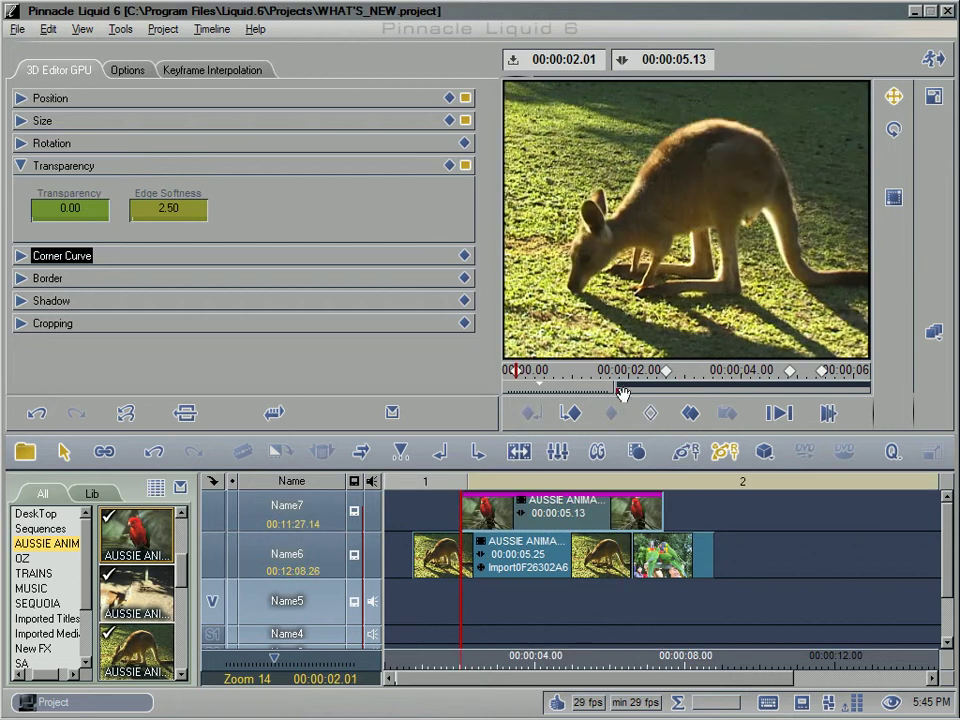
drag(621, 393, 668, 398)
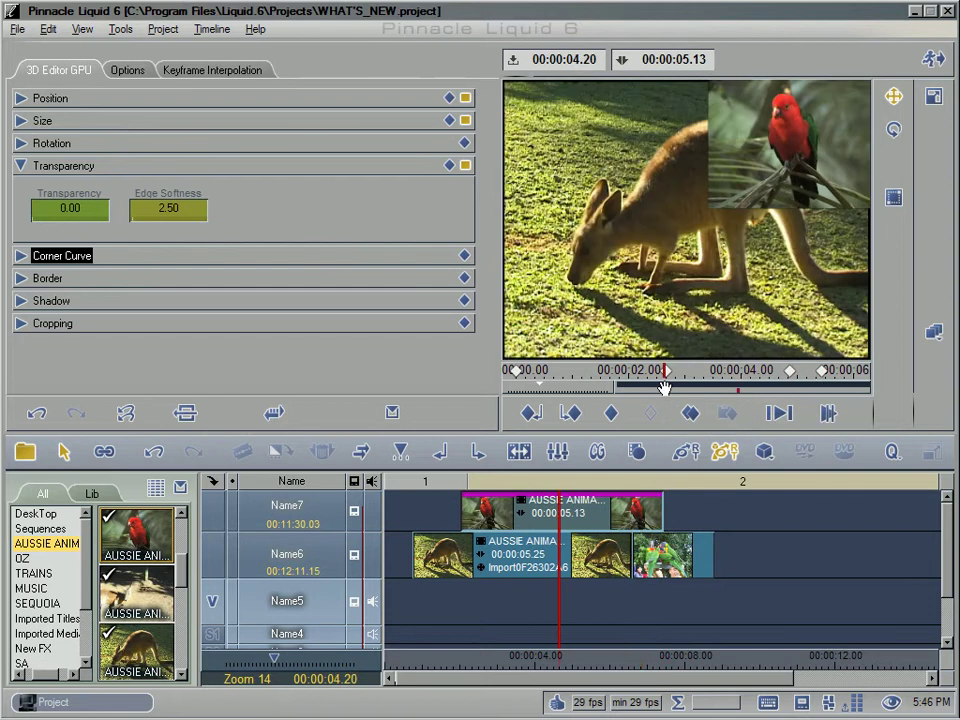
- Examine the keyframe interpolation graph for transparency, inspecting its points at the middle, fade-start and last keyframes
click(237, 72)
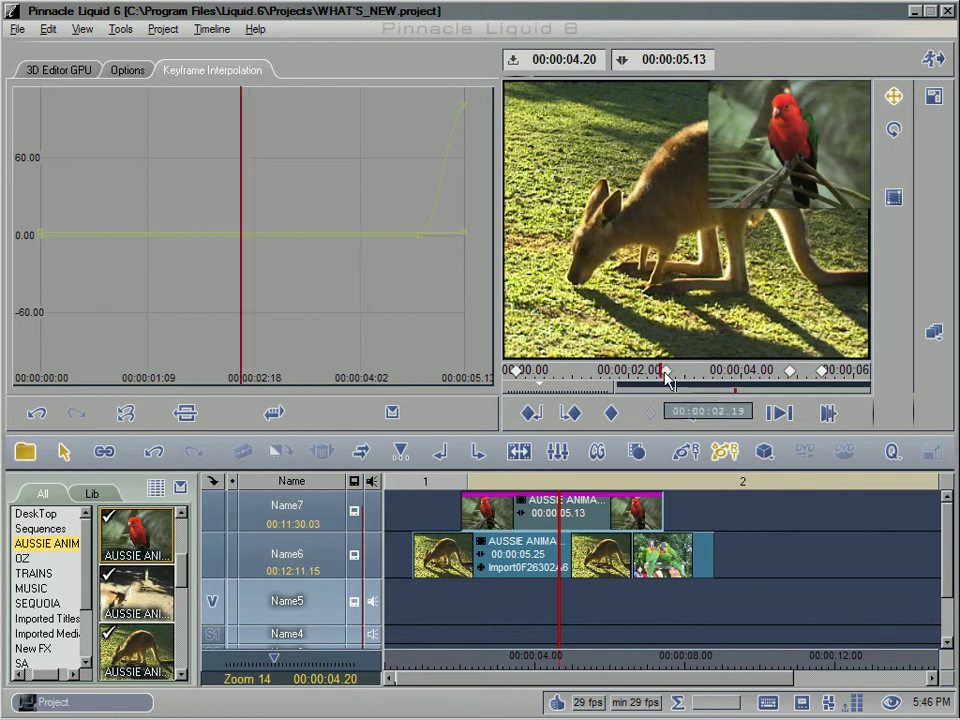
mouse_move(668, 381)
mouse_down()
mouse_move(578, 392)
mouse_move(671, 386)
mouse_up()
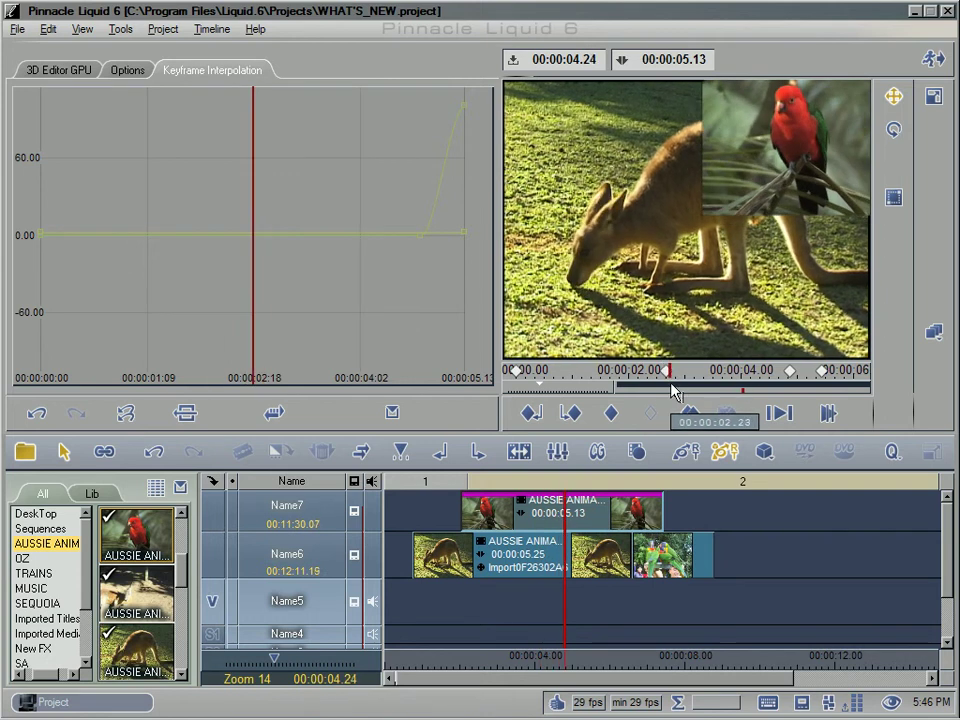
click(531, 414)
mouse_move(257, 242)
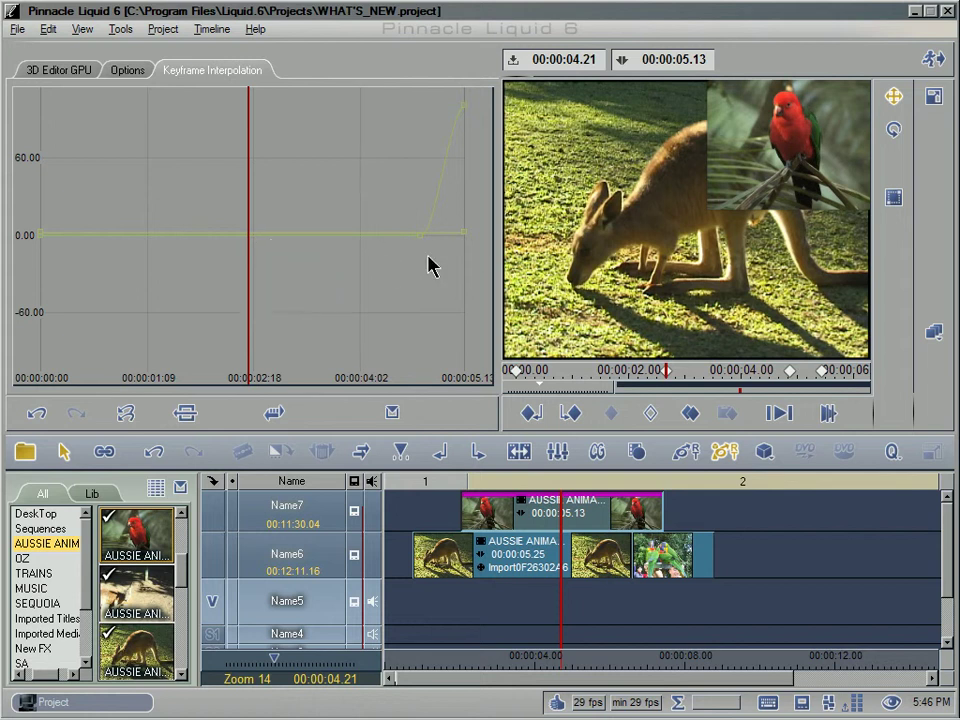
mouse_move(425, 242)
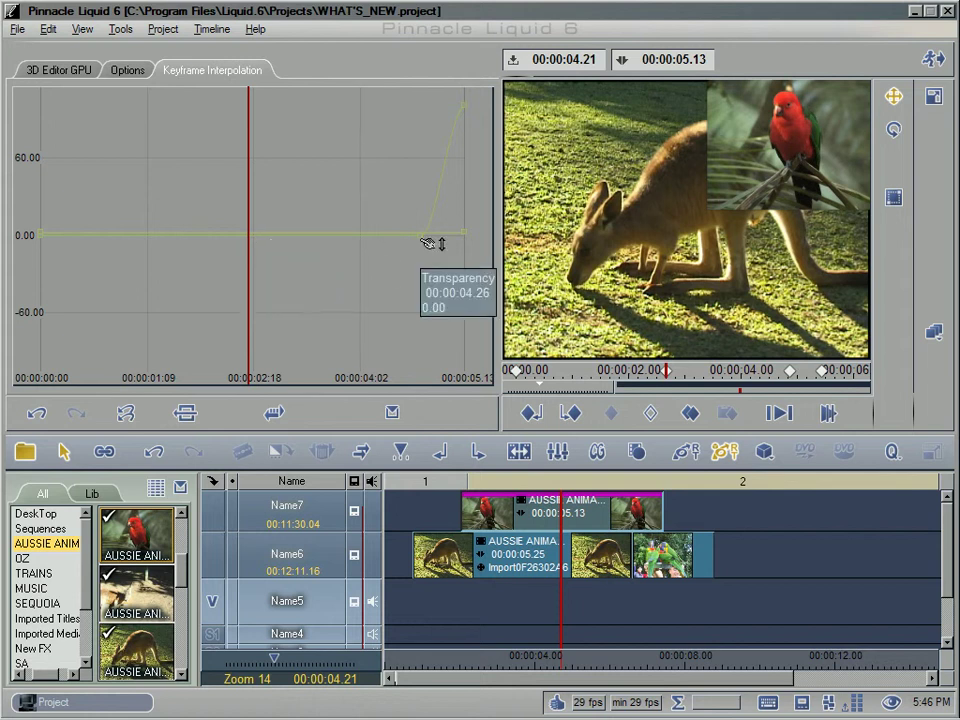
mouse_move(468, 108)
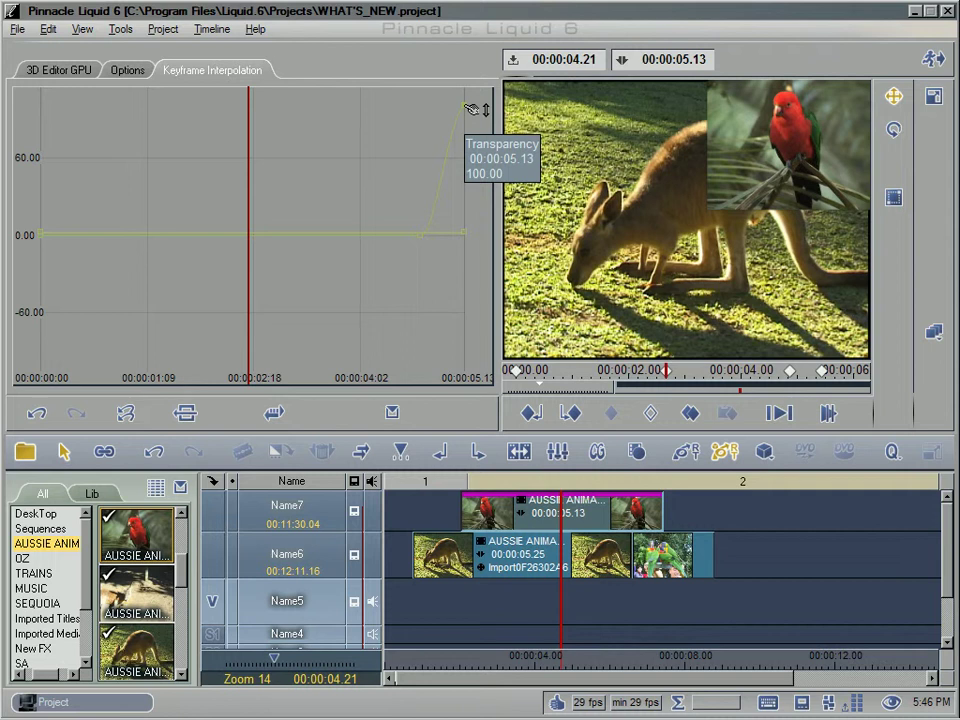
- Collapse the Transparency parameters, expand Position instead, and display its curves in the keyframe interpolation graph
click(55, 72)
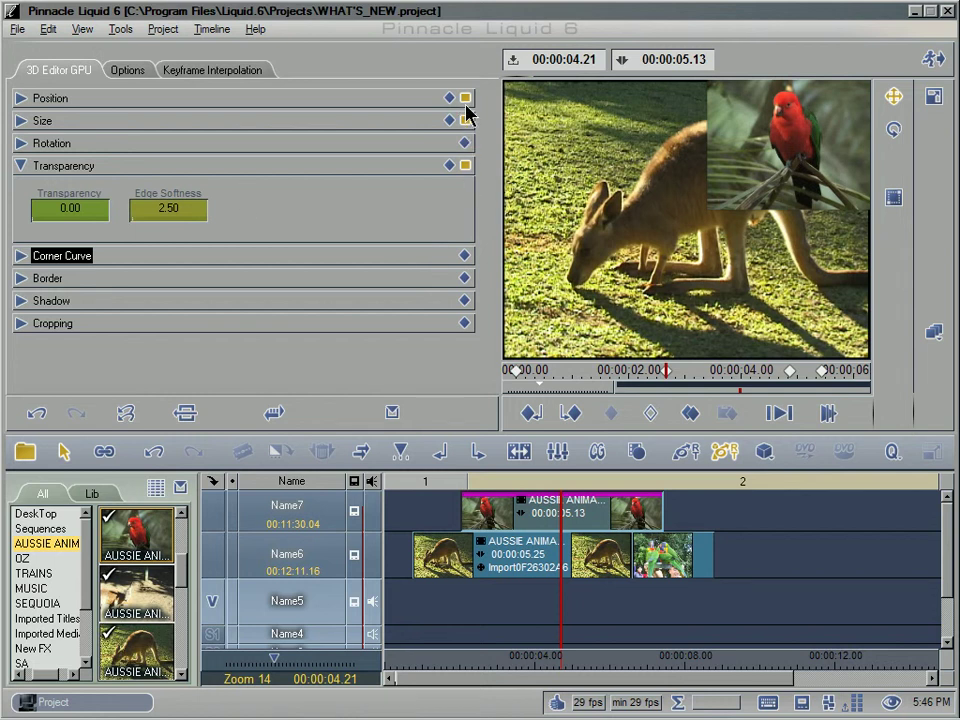
click(469, 173)
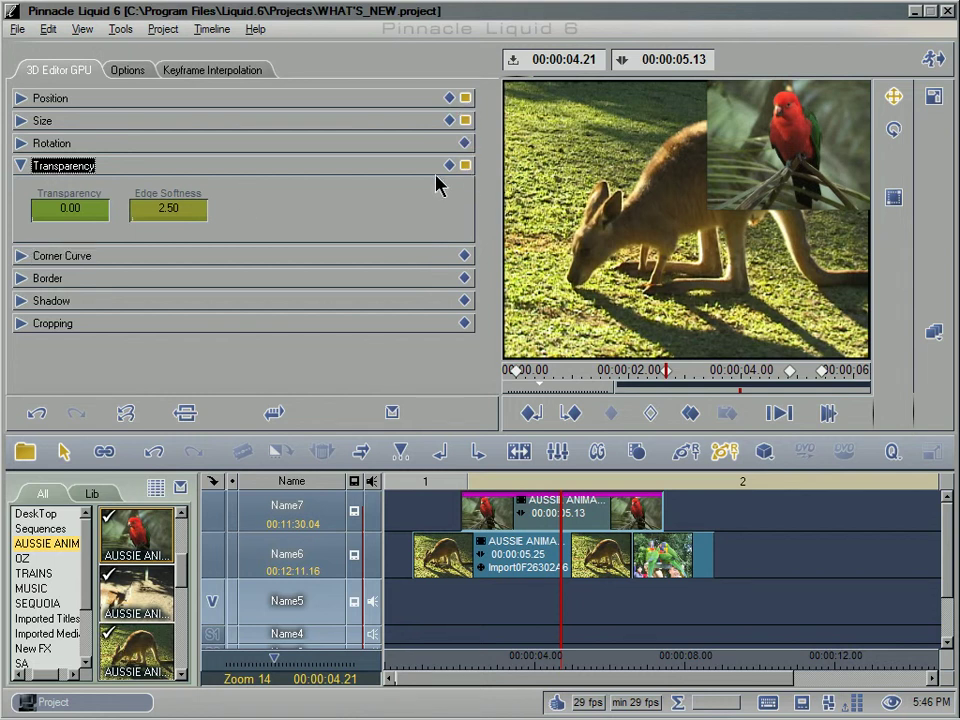
click(21, 166)
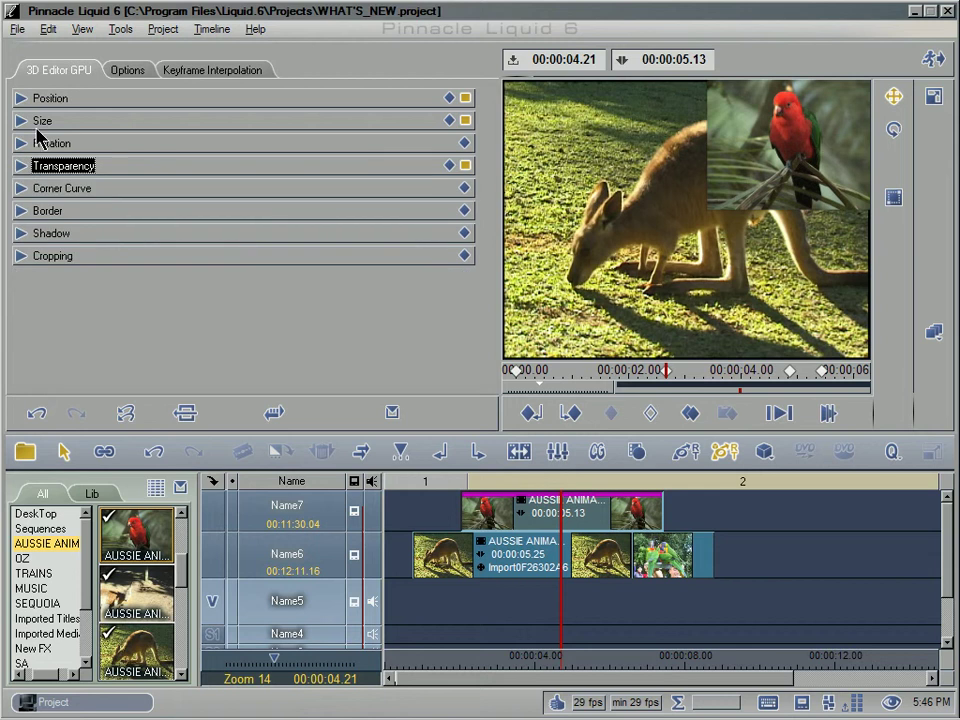
click(21, 98)
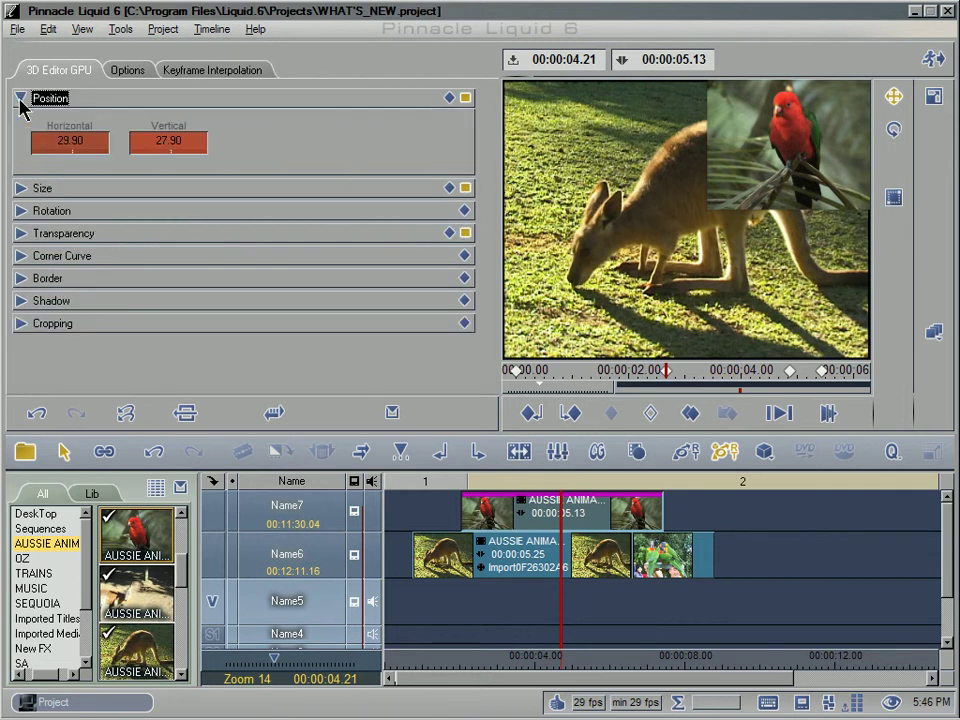
click(203, 72)
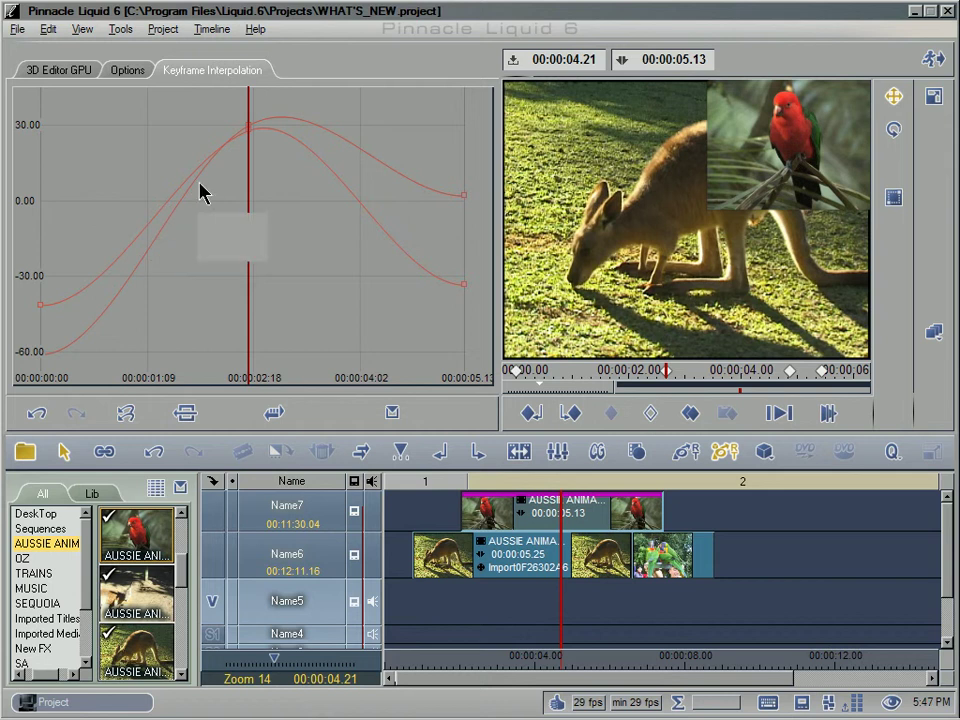
- Try steep tangents at the middle keyframe of the horizontal position curve and scrub through the effect to check the parrot's path
click(256, 127)
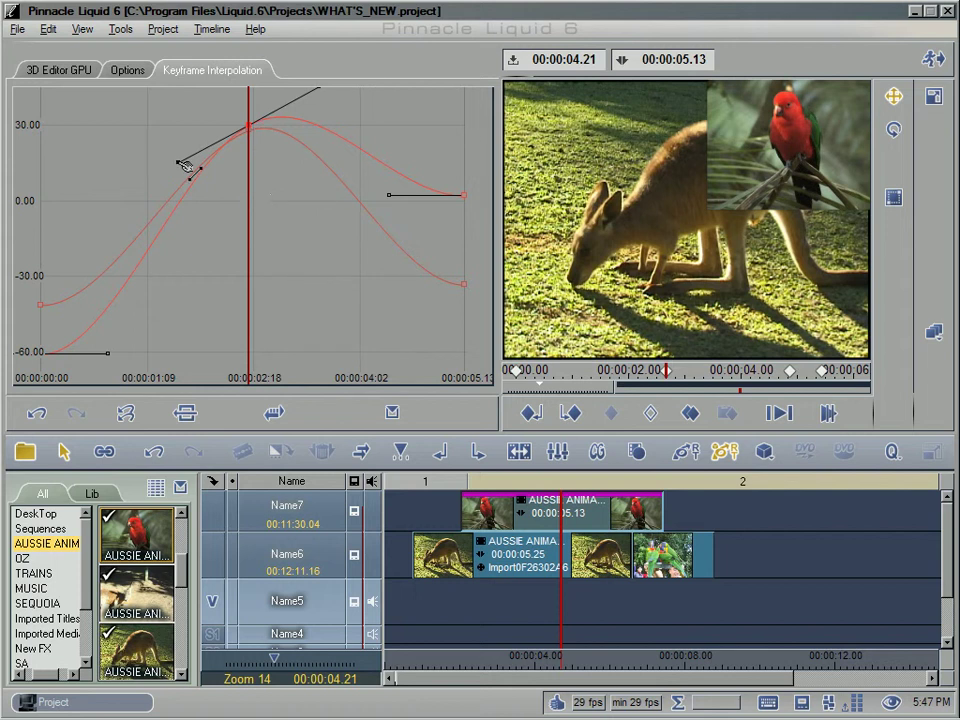
drag(184, 166, 231, 58)
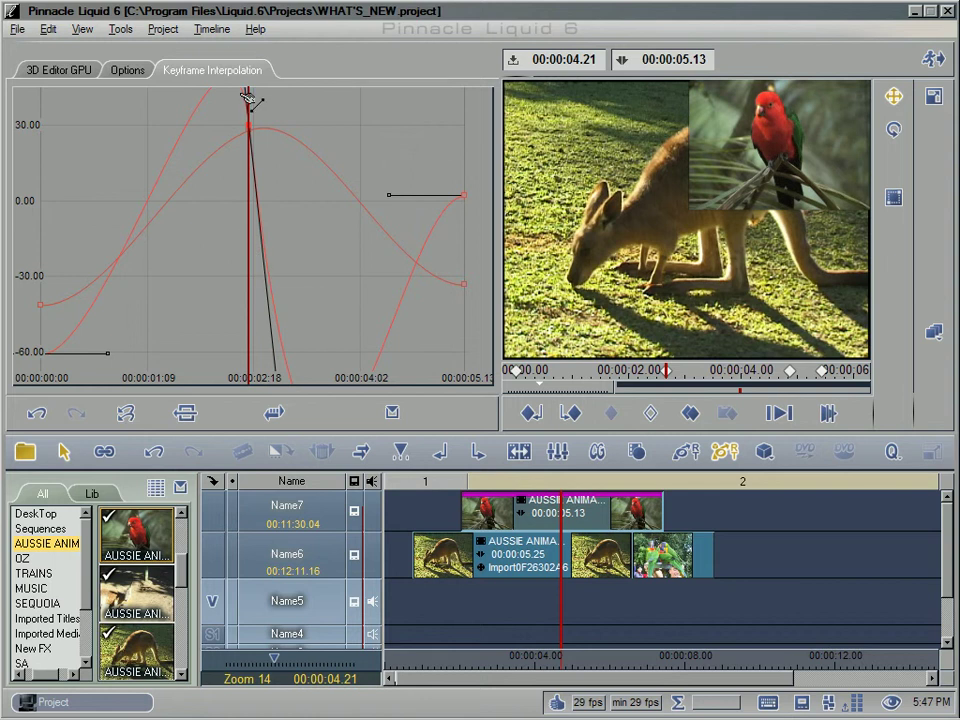
drag(248, 97, 124, 150)
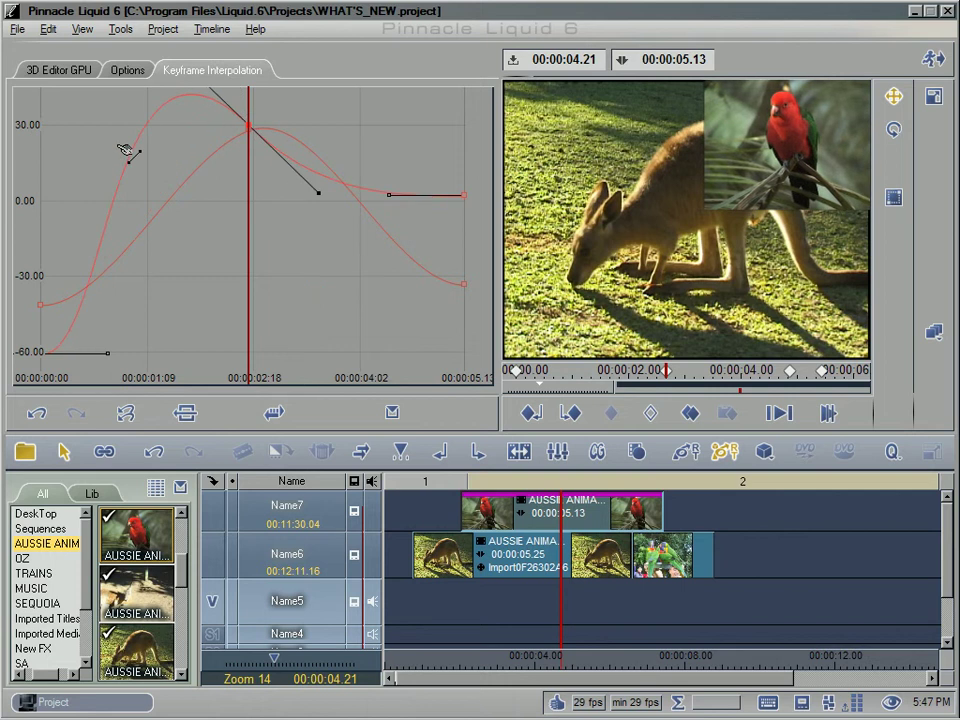
drag(606, 378, 537, 382)
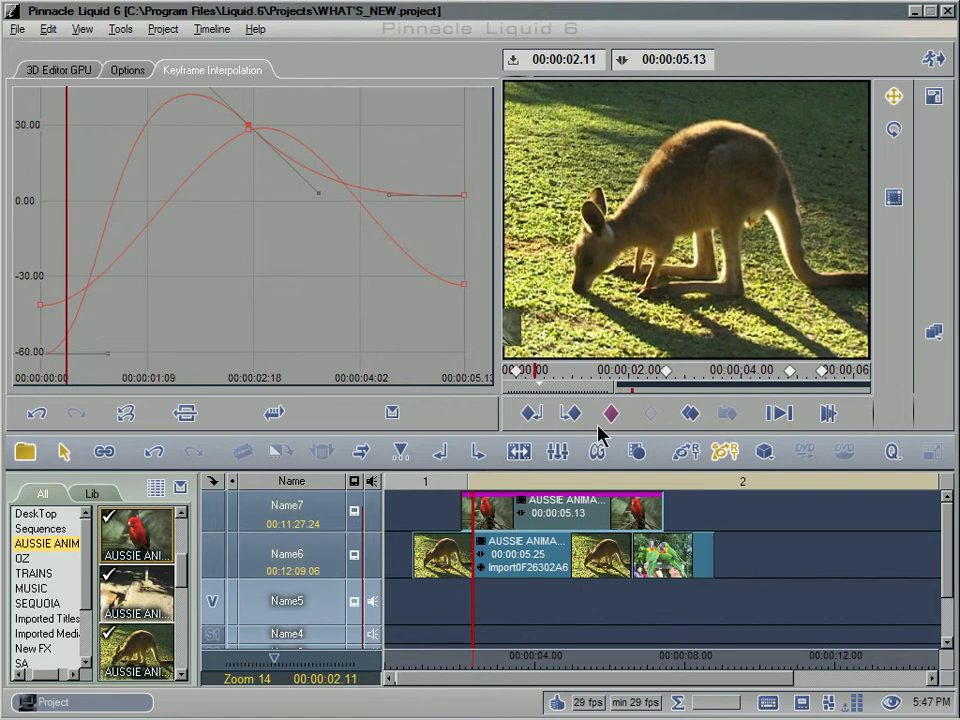
mouse_move(540, 370)
mouse_down()
mouse_move(568, 382)
mouse_move(817, 374)
mouse_move(652, 402)
mouse_move(532, 404)
mouse_move(551, 387)
mouse_up()
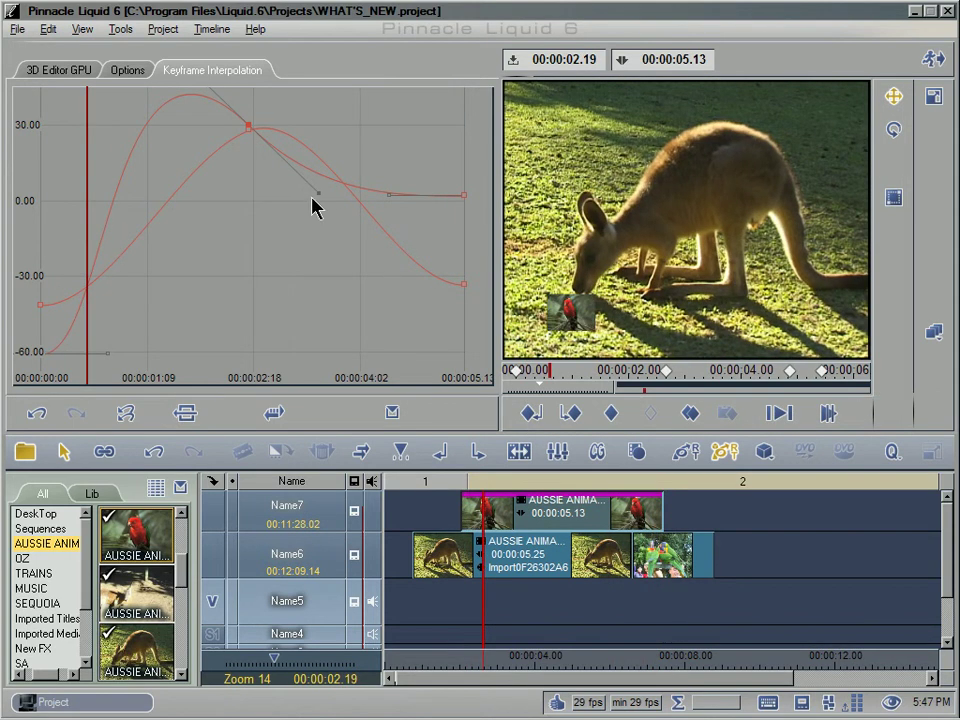
drag(320, 195, 266, 88)
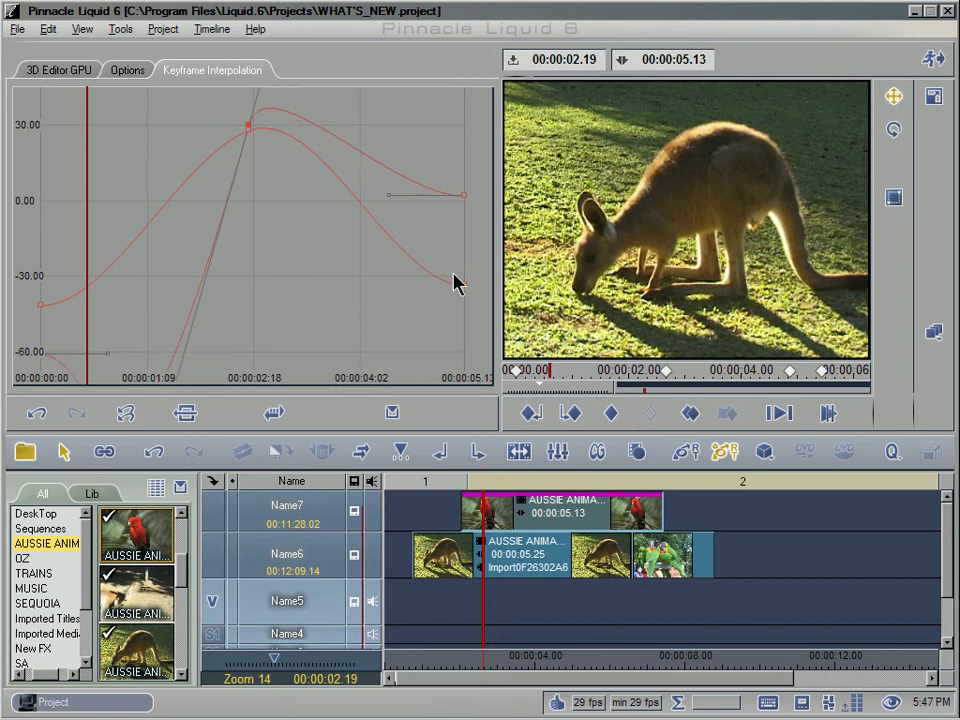
drag(520, 377, 719, 380)
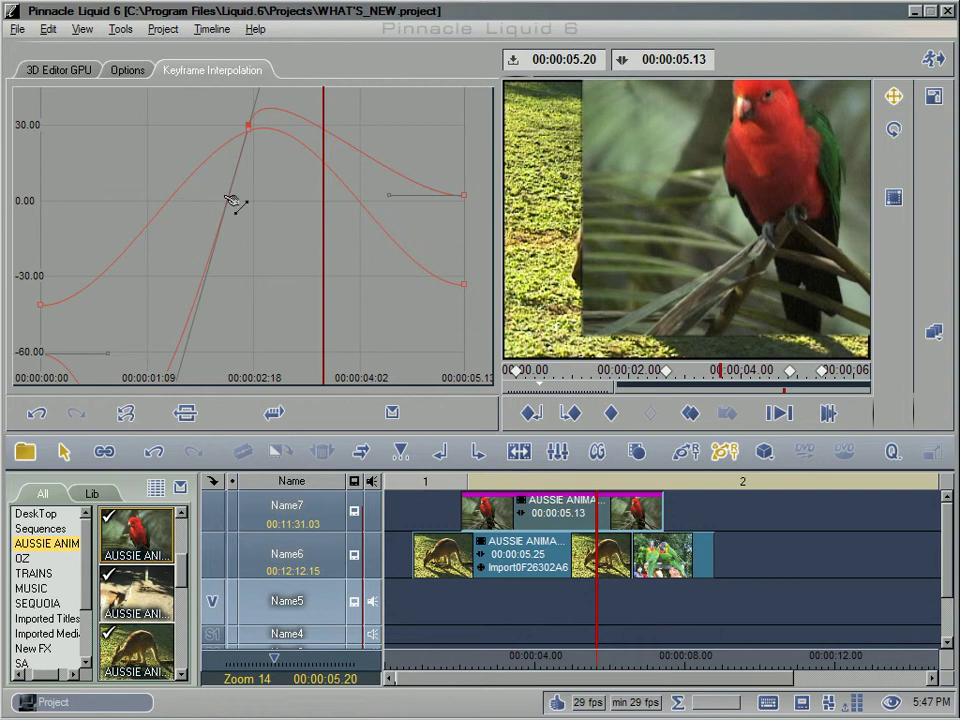
- Give the horizontal curve's middle keyframe a long, nearly level incoming tangent and a short outgoing one, scrubbing to check the motion
drag(252, 145, 340, 140)
drag(189, 360, 264, 127)
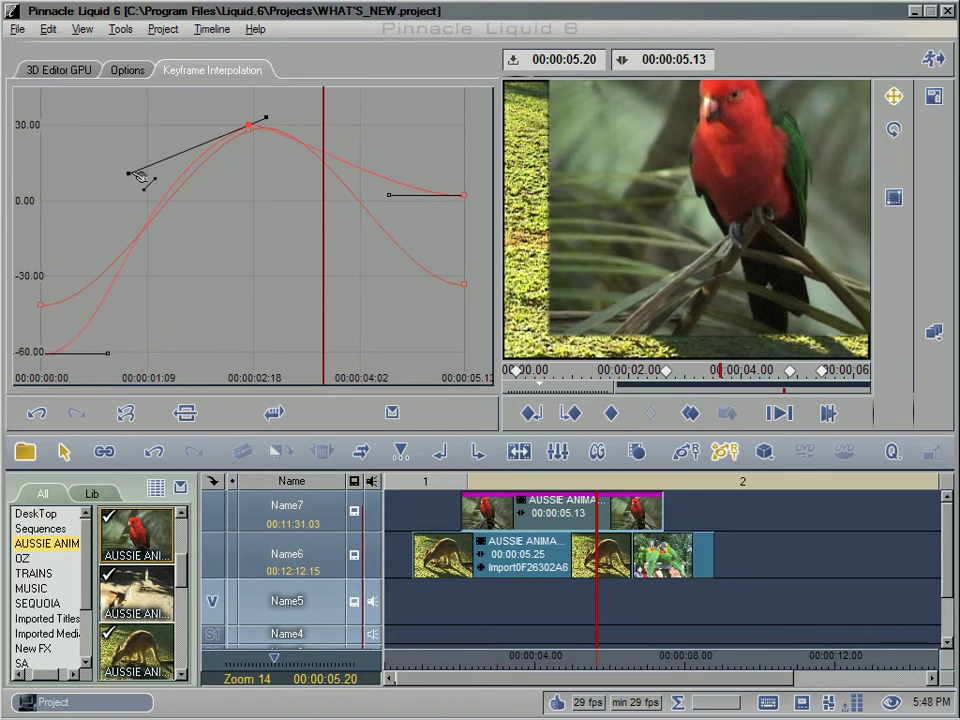
drag(131, 178, 250, 130)
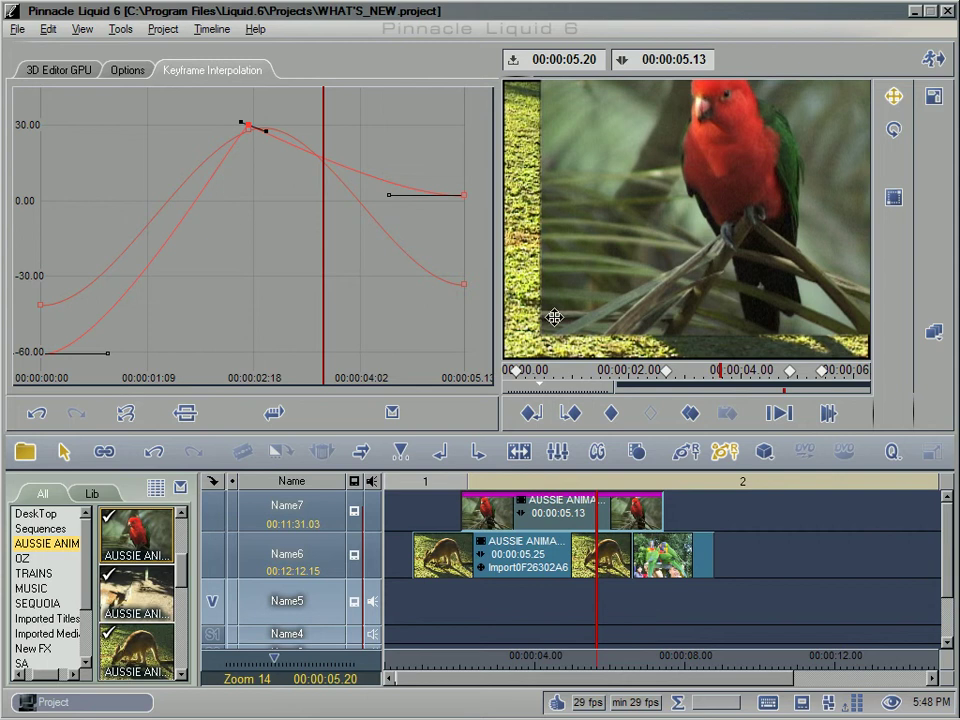
drag(640, 384, 683, 388)
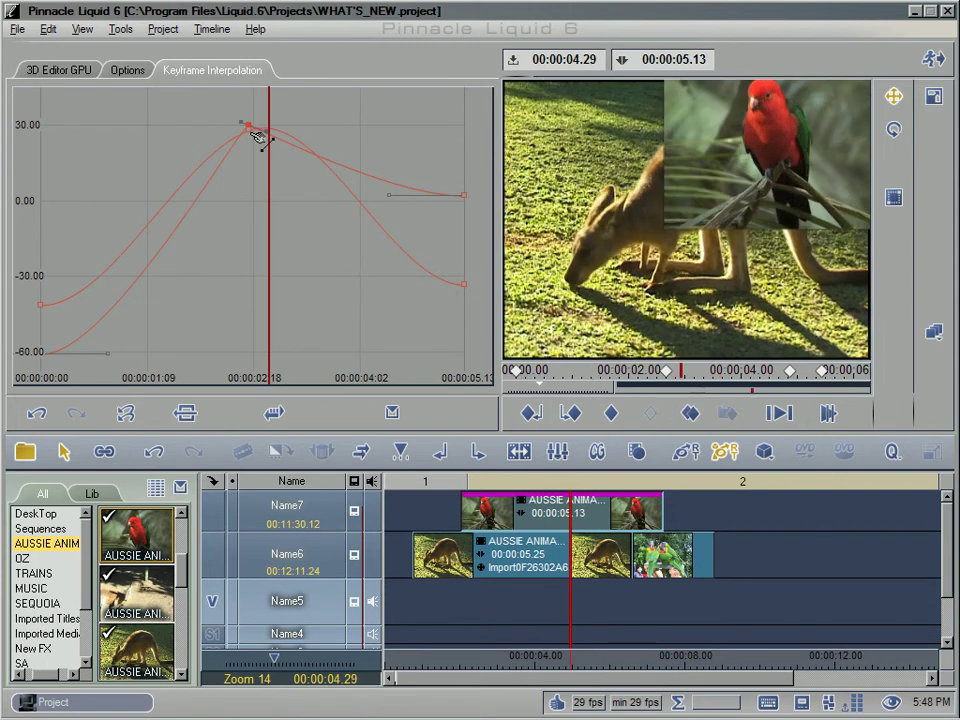
drag(248, 122, 140, 116)
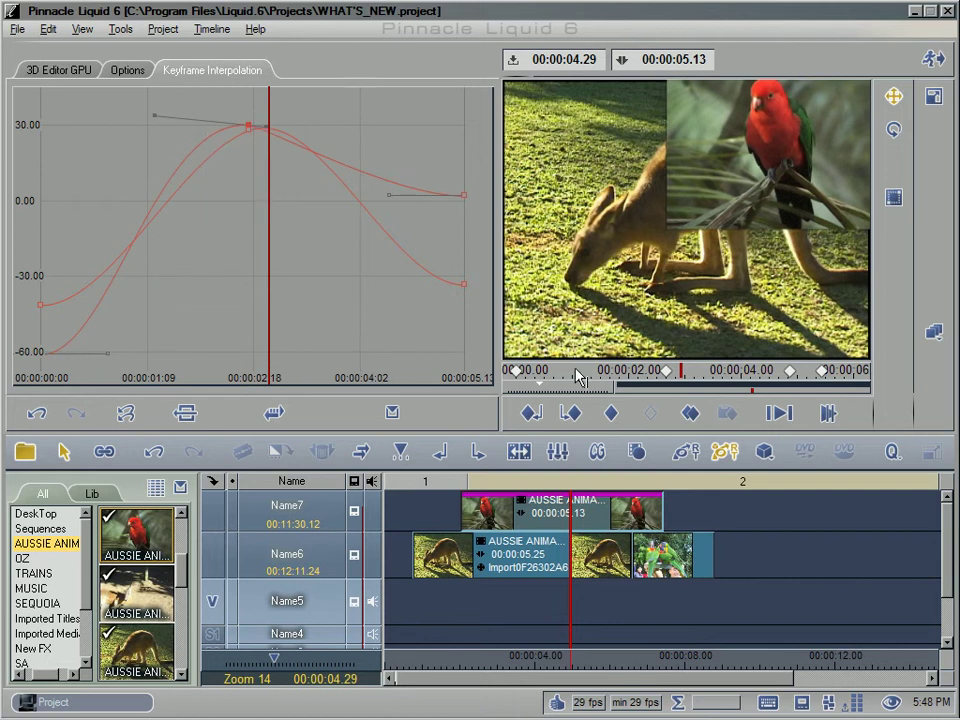
drag(577, 377, 756, 388)
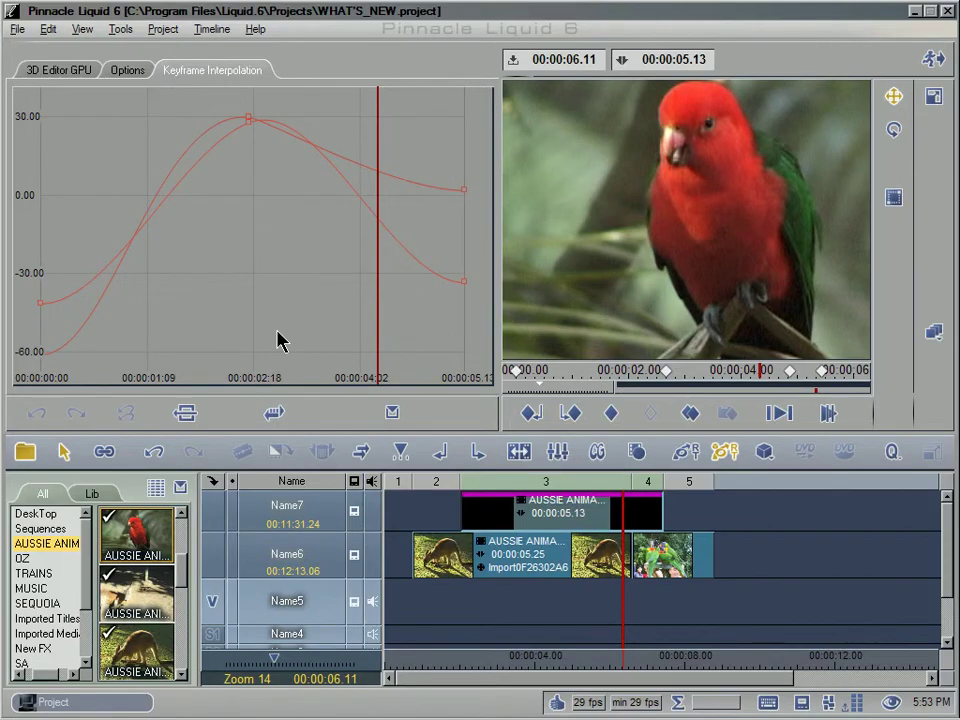
- Rescale the interpolation graph's value axis to intervals of 40 and move the playhead back to 00:00:05.11
right_click(194, 252)
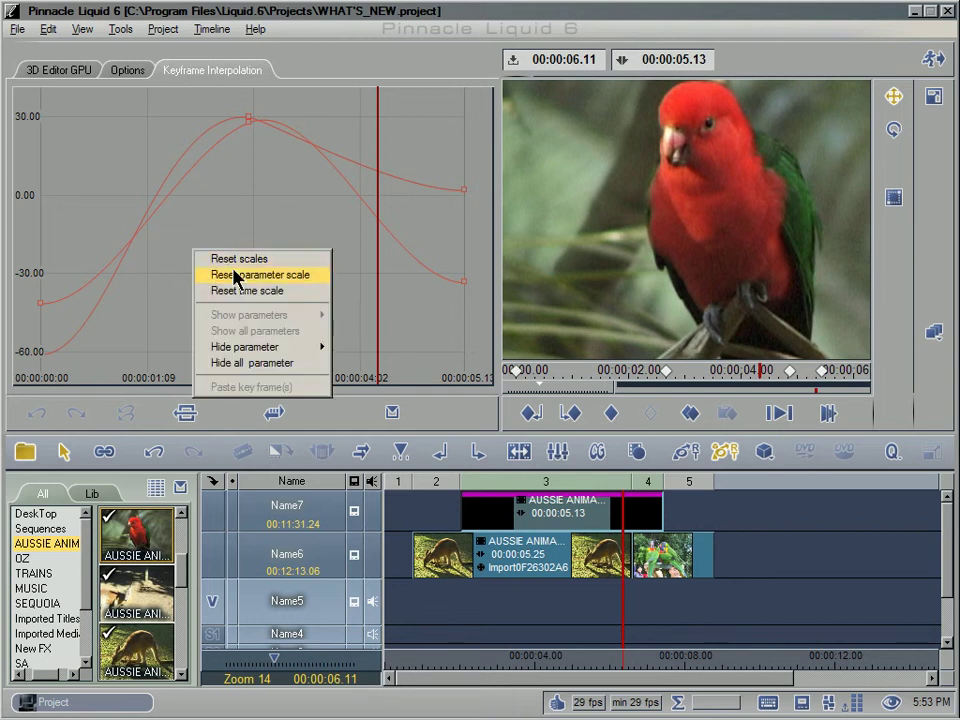
click(47, 218)
mouse_move(27, 209)
mouse_down()
mouse_move(26, 265)
mouse_move(25, 8)
mouse_move(21, 218)
mouse_up()
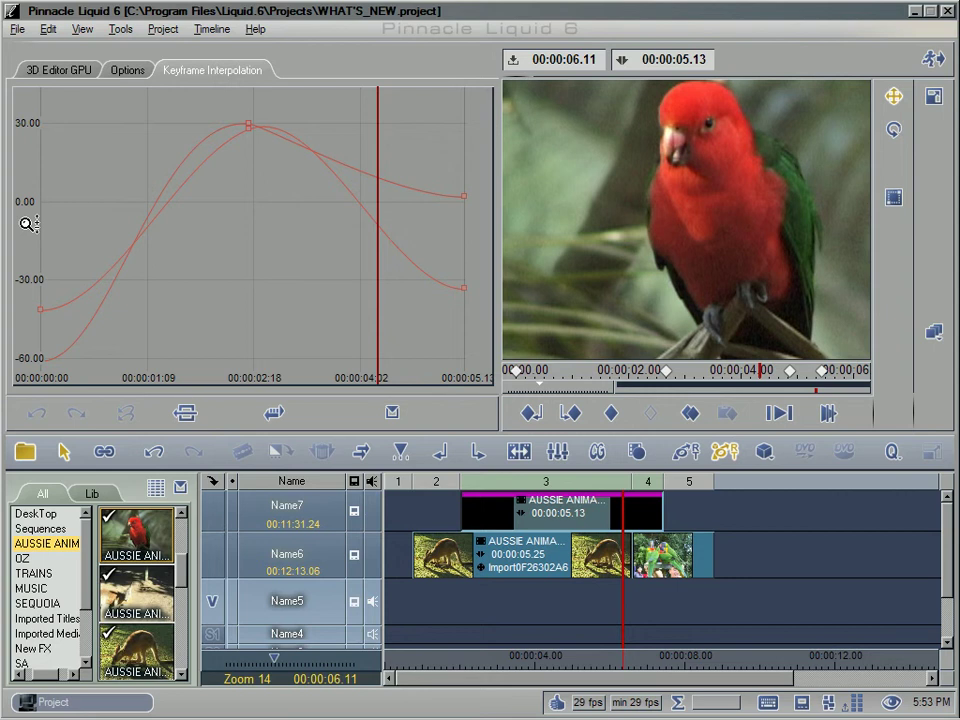
drag(27, 224, 44, 335)
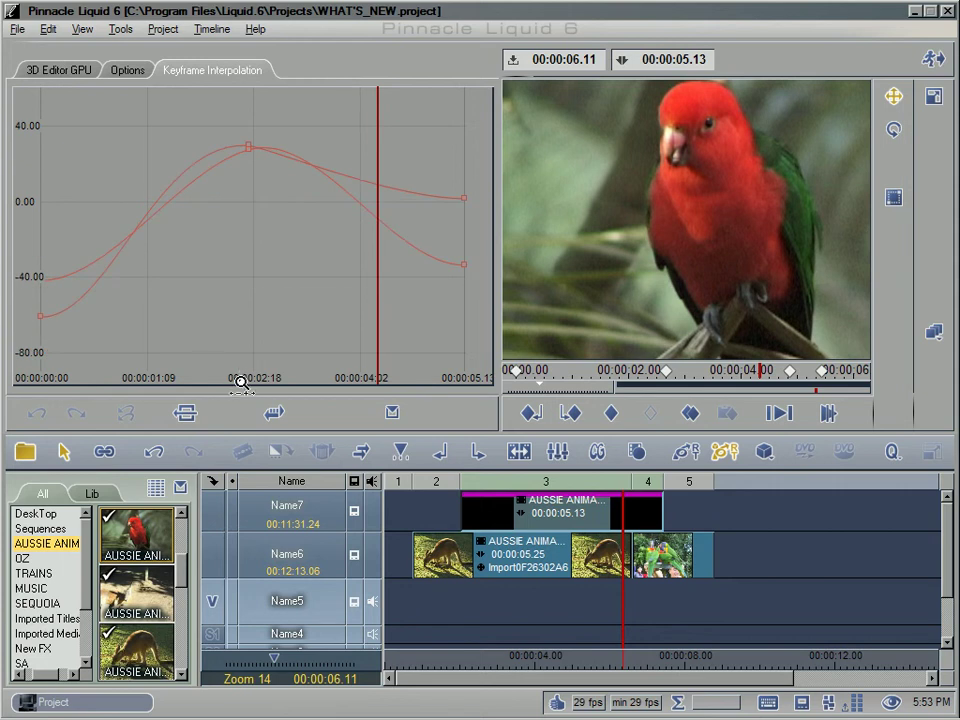
drag(246, 381, 257, 353)
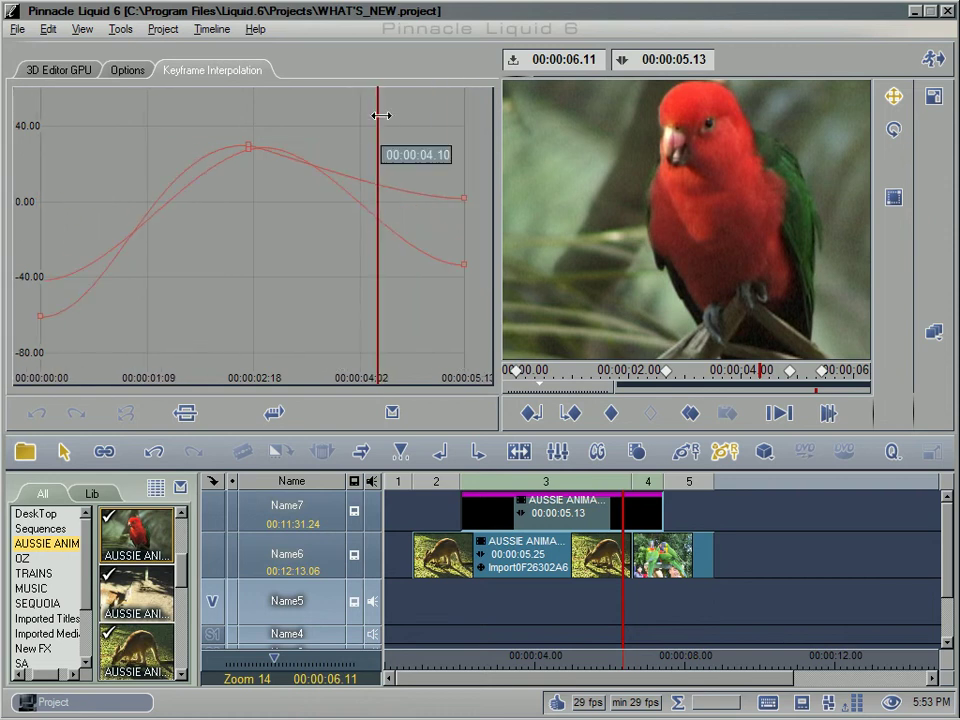
drag(377, 114, 301, 146)
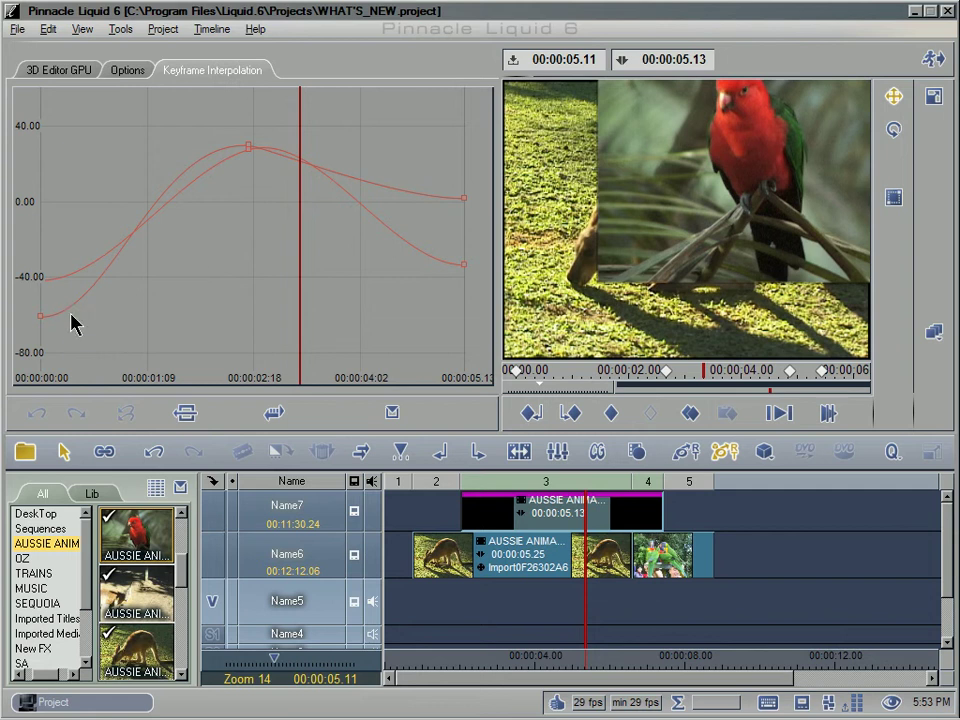
- Hide the horizontal parameter in the interpolation graph, leaving only the vertical position curve displayed
mouse_move(68, 277)
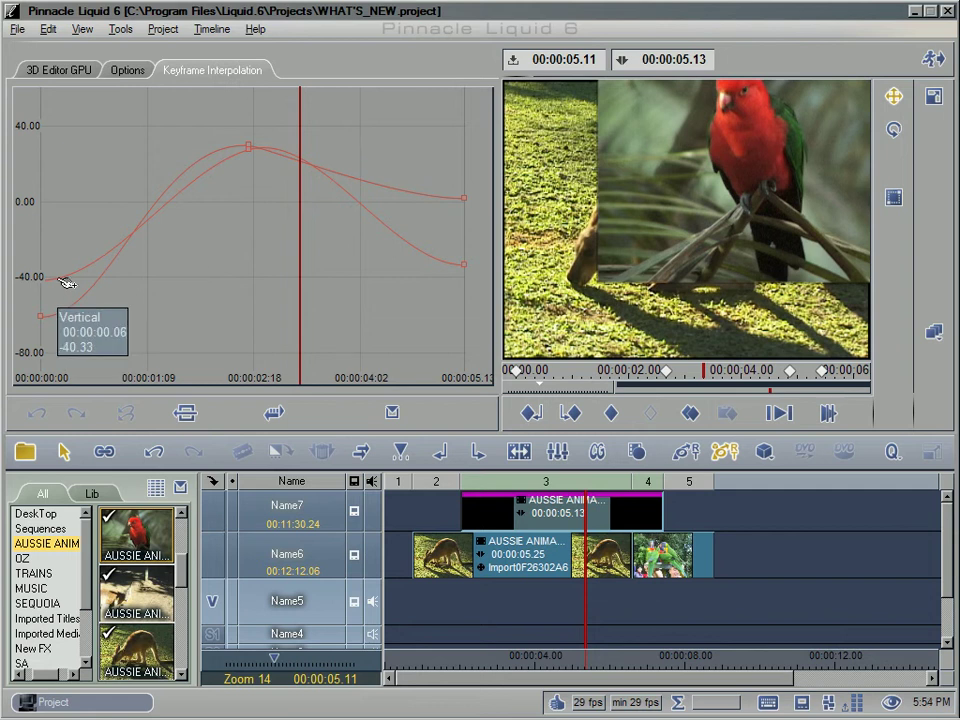
right_click(118, 309)
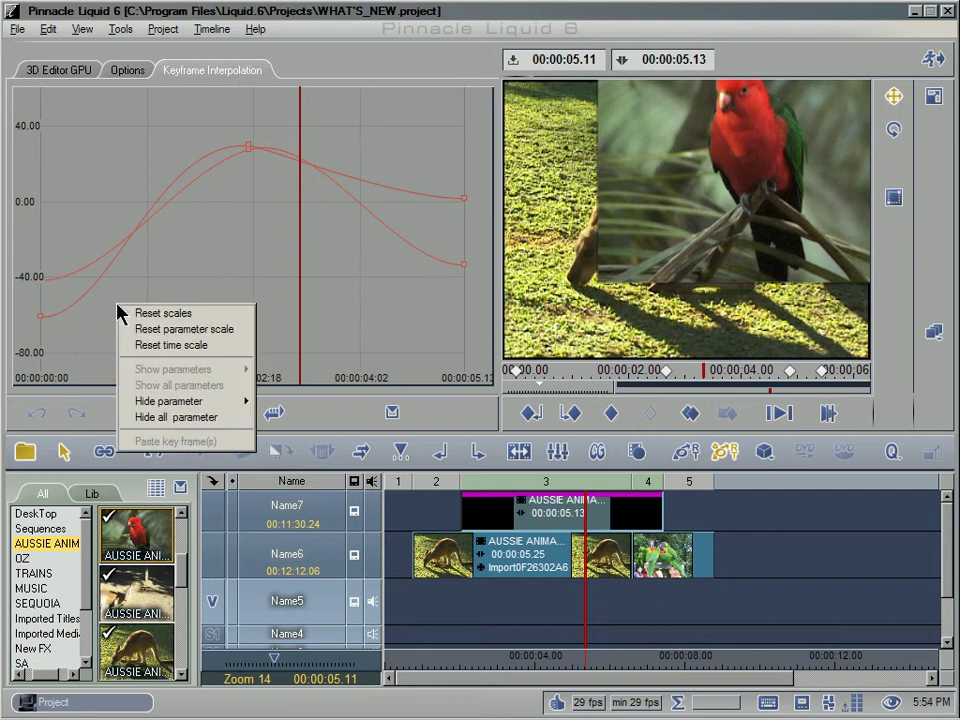
mouse_move(200, 400)
click(296, 403)
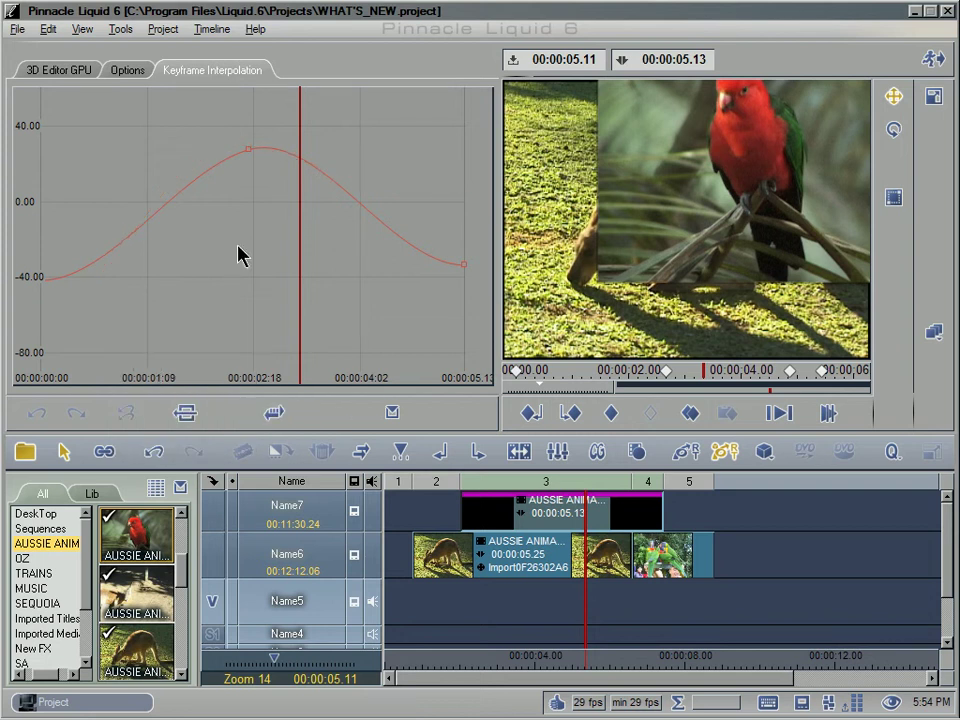
- Slope the vertical curve's outgoing tangent downward at the middle keyframe, steepen the last keyframe's incoming tangent, and reset the graph scales
click(249, 149)
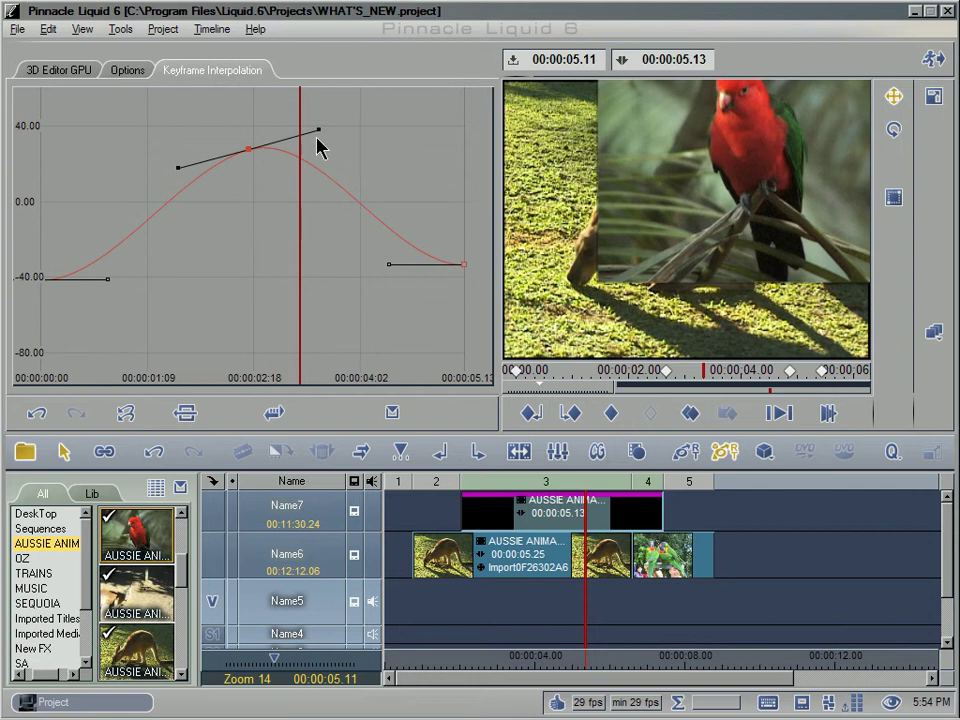
drag(327, 135, 390, 214)
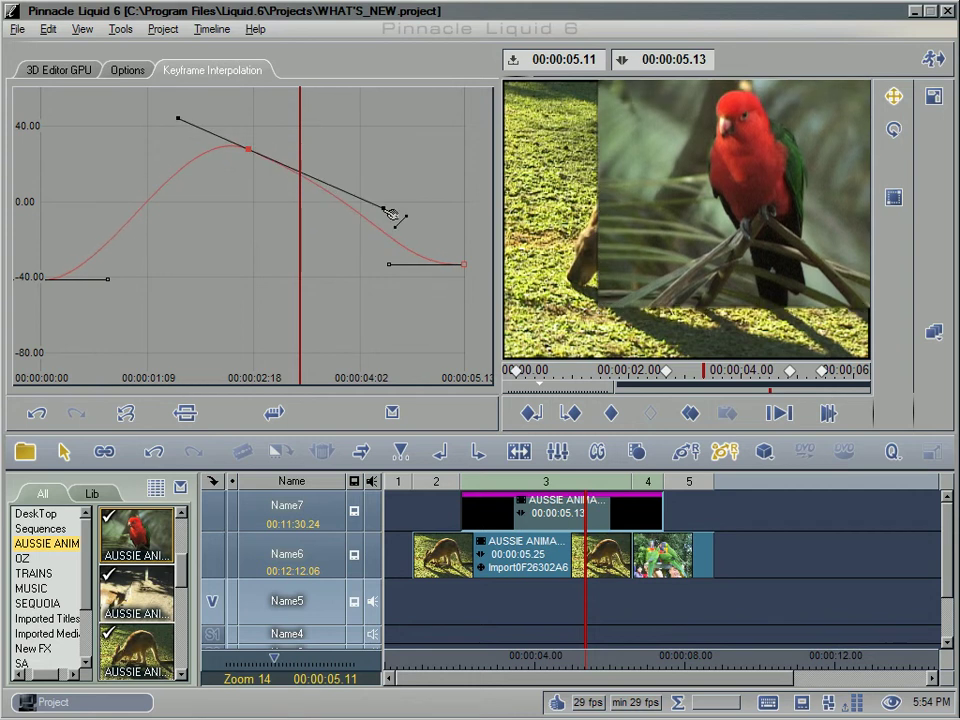
drag(397, 272, 455, 208)
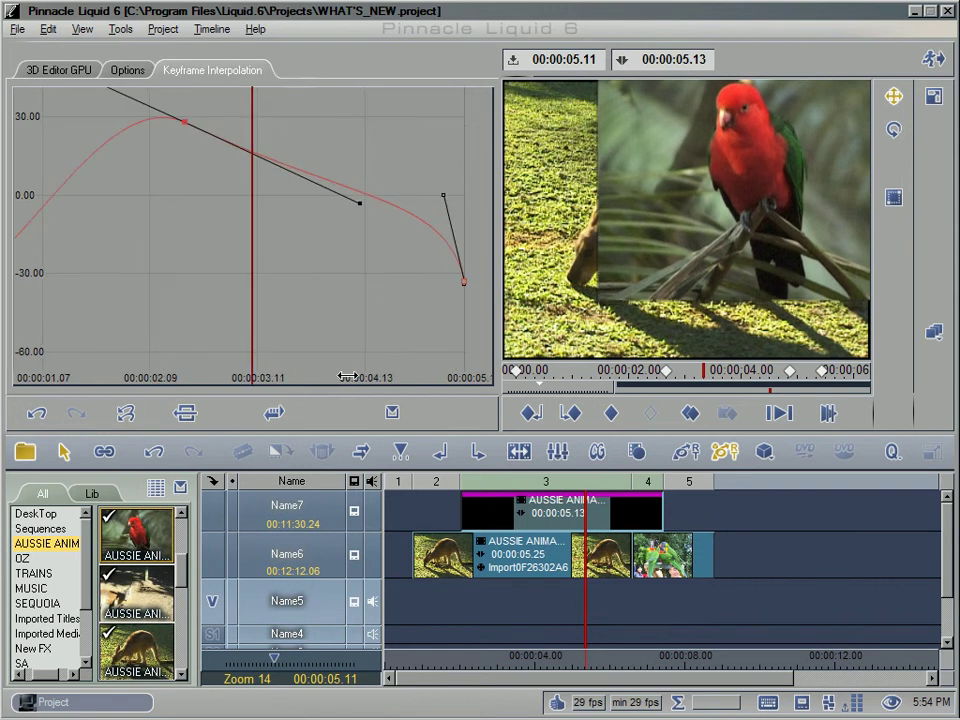
right_click(193, 240)
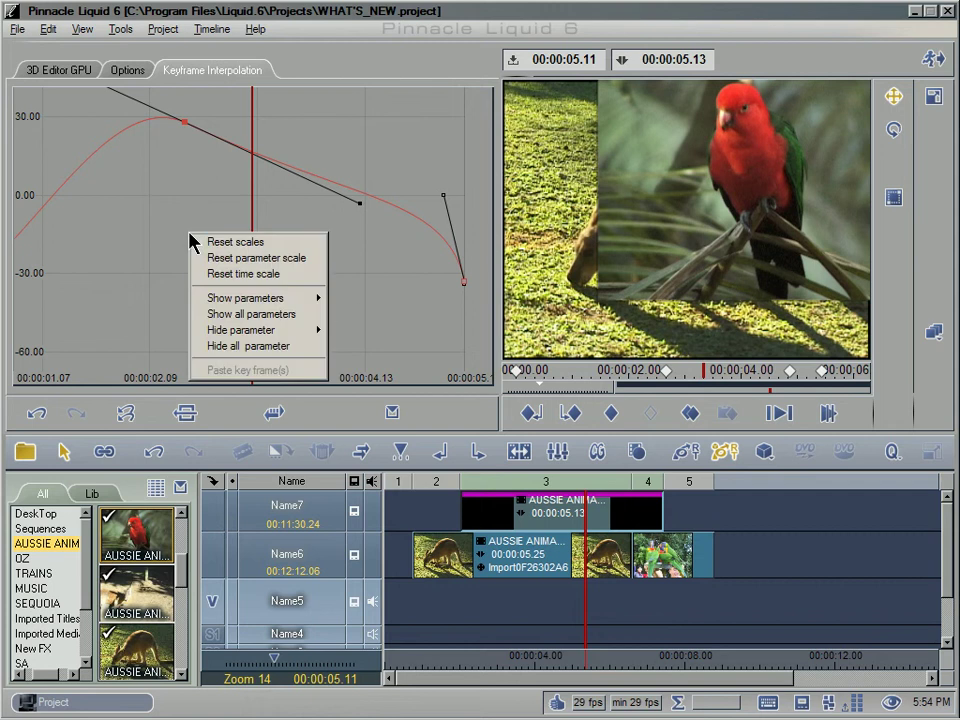
click(201, 243)
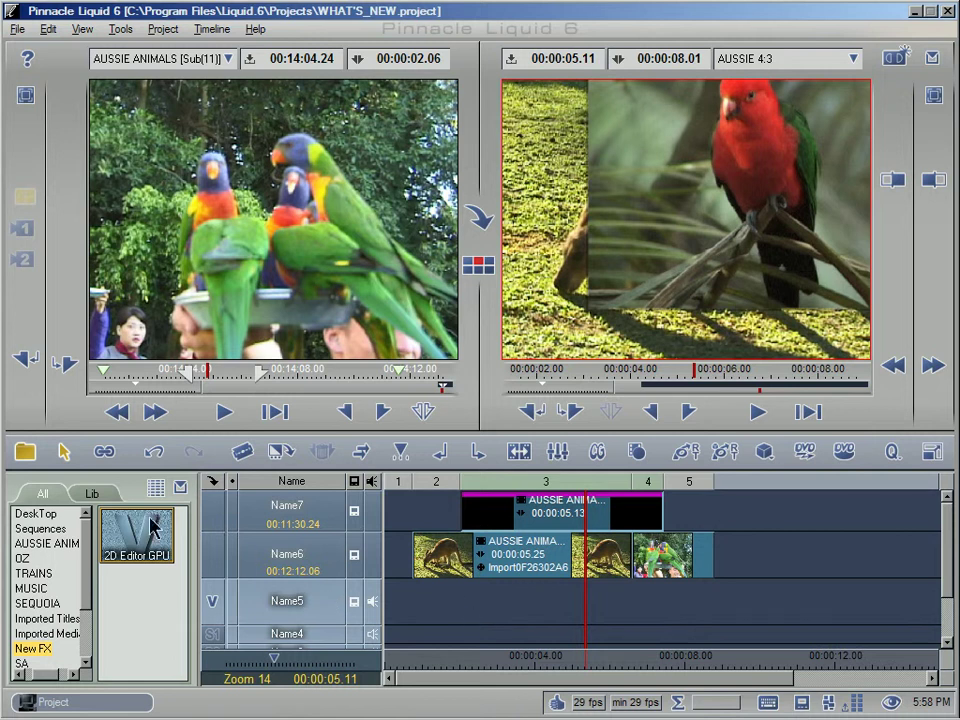
- Find the Old Film CPU effect among the library's realtime editors, widen the library panel, and apply the effect to the whole Name6 track
click(92, 493)
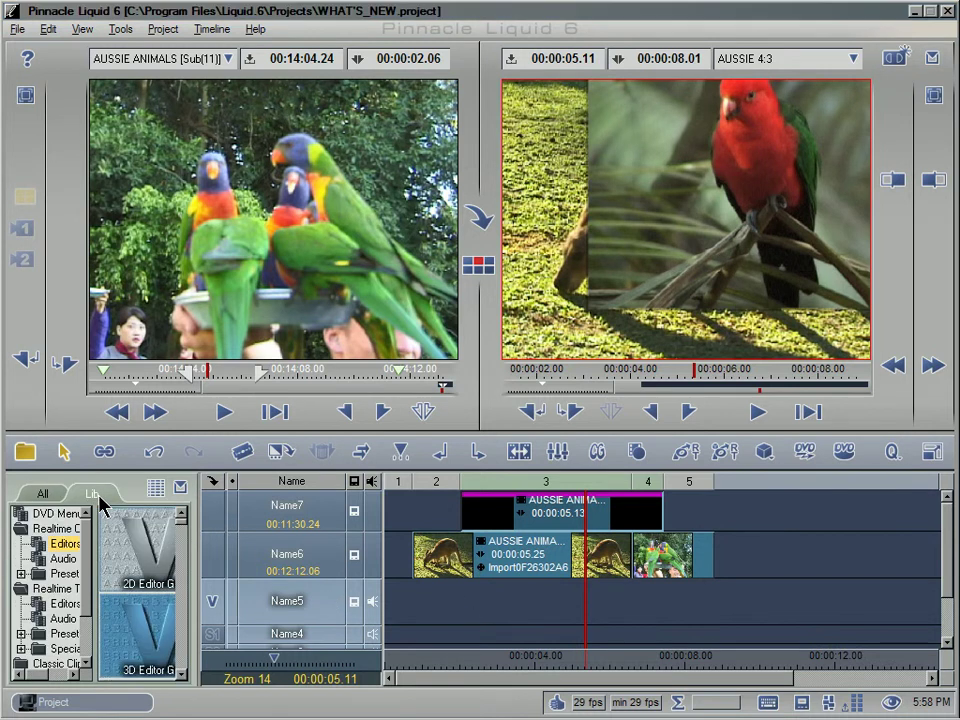
click(65, 546)
drag(185, 527, 191, 617)
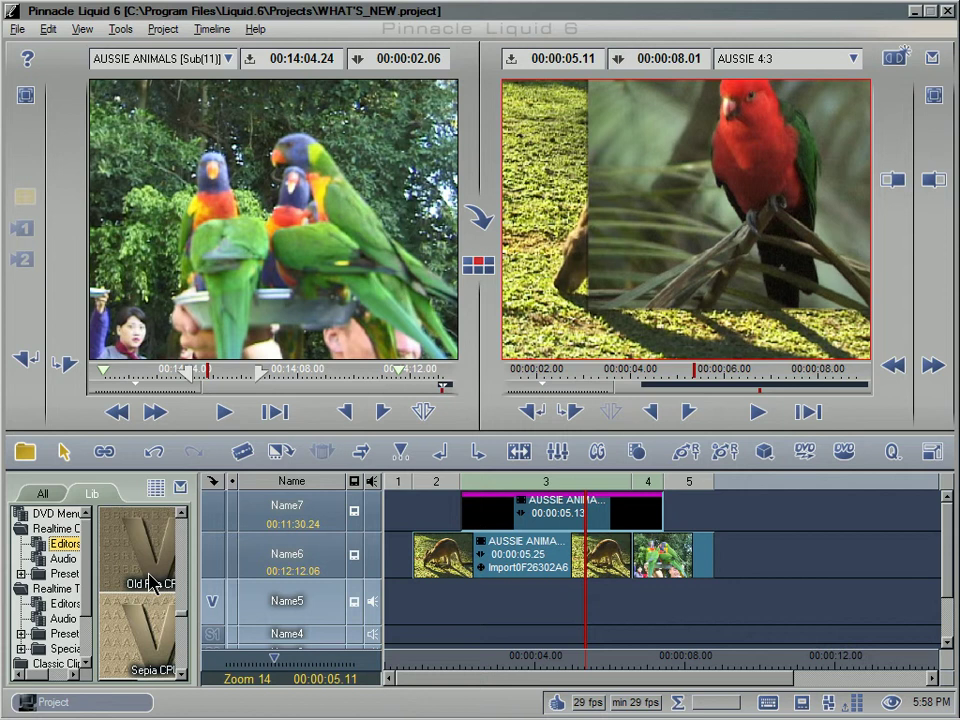
drag(198, 574, 236, 569)
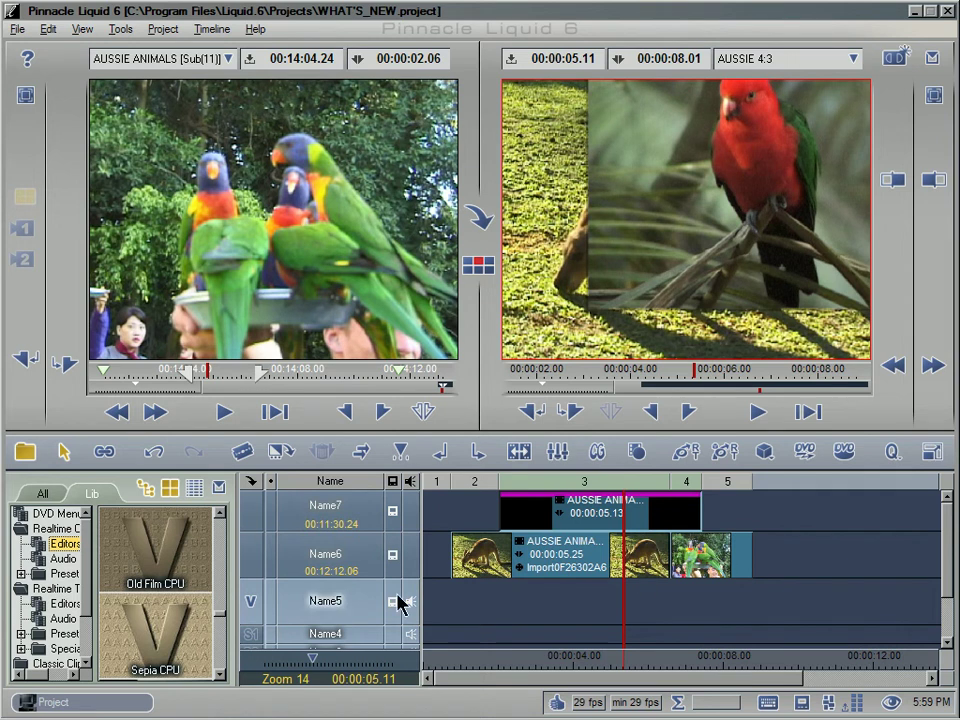
drag(155, 570, 338, 553)
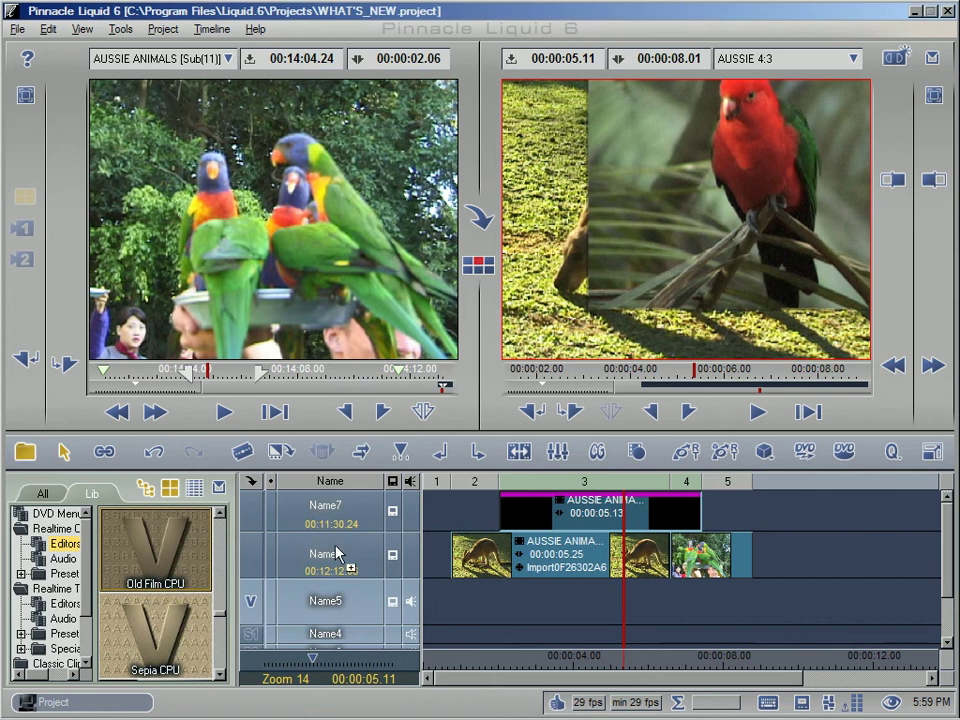
drag(338, 553, 338, 553)
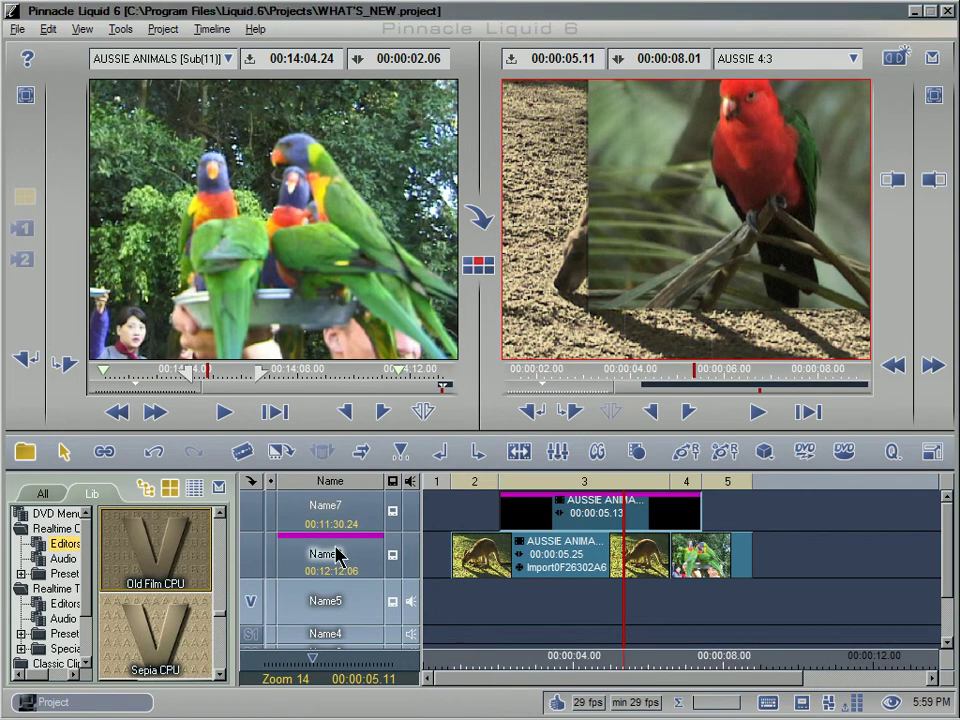
- Play the timeline from near the kangaroo clip's start to preview the Old Film effect, and move the playhead back to 00:00:07.26
click(467, 663)
key(space)
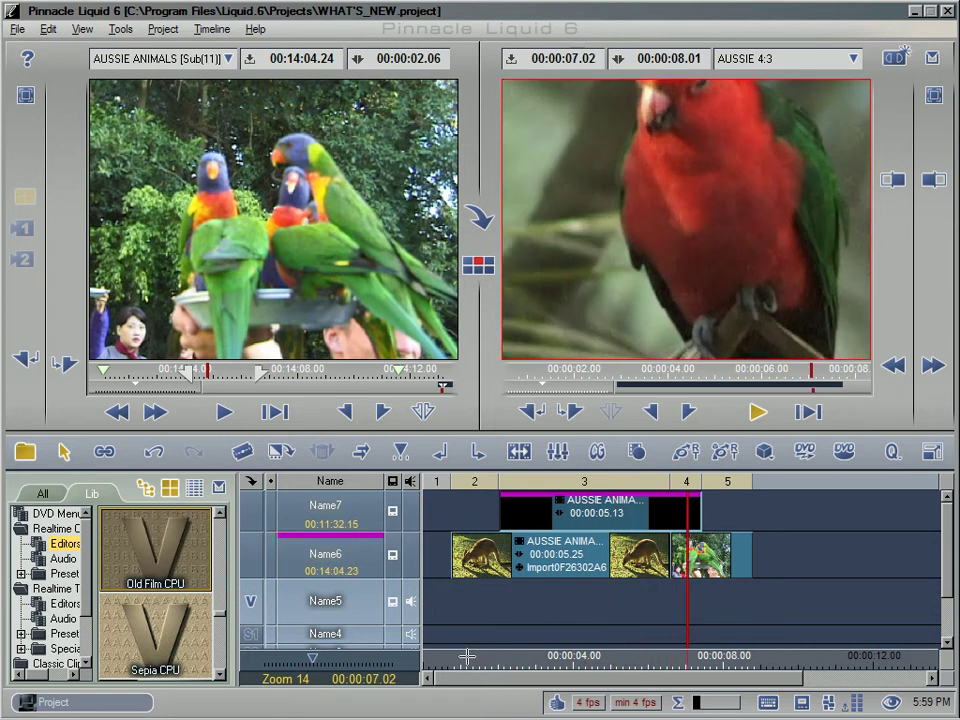
key(space)
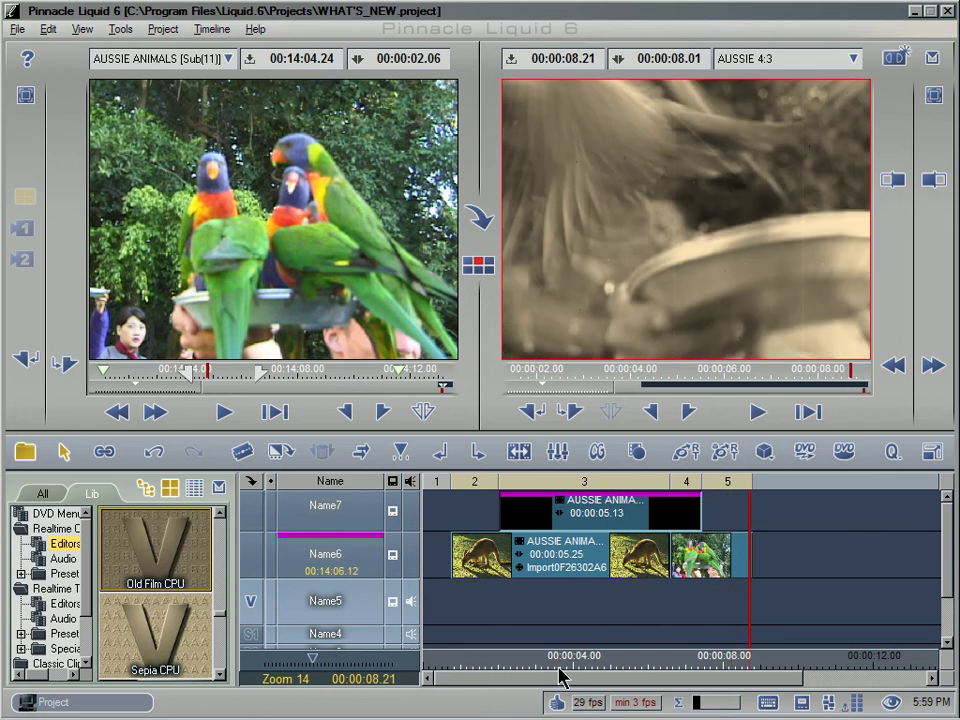
drag(705, 668, 725, 674)
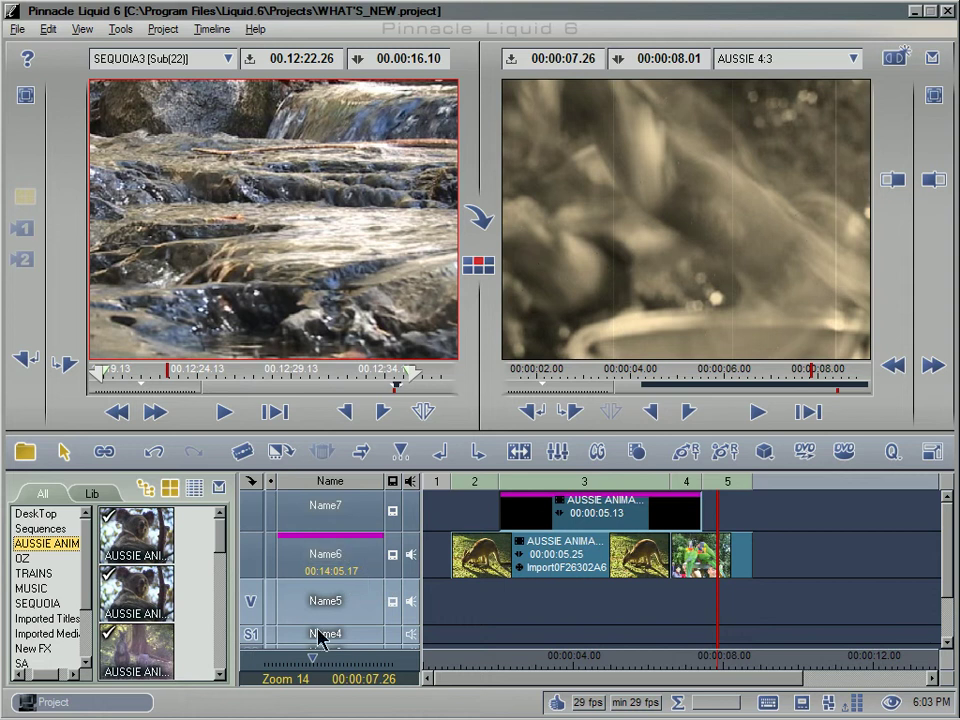
- Preview the SEQUOIA3 [Sub(22)] clip from the SEQUOIA rack, place it on the Name6 track after the last clip, and play the result
click(44, 604)
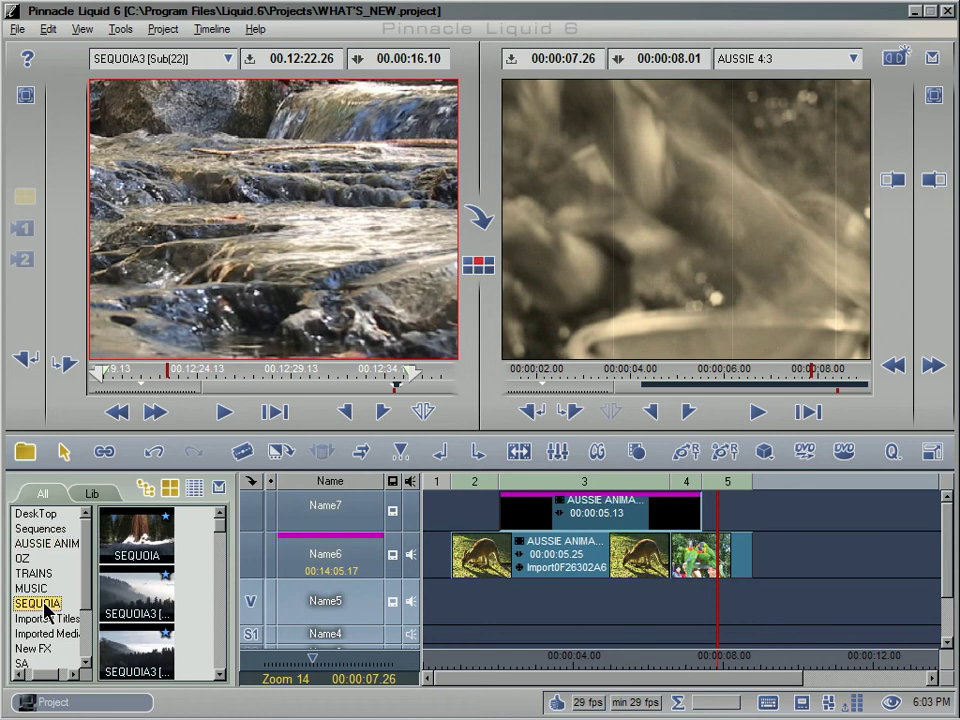
drag(223, 536, 234, 628)
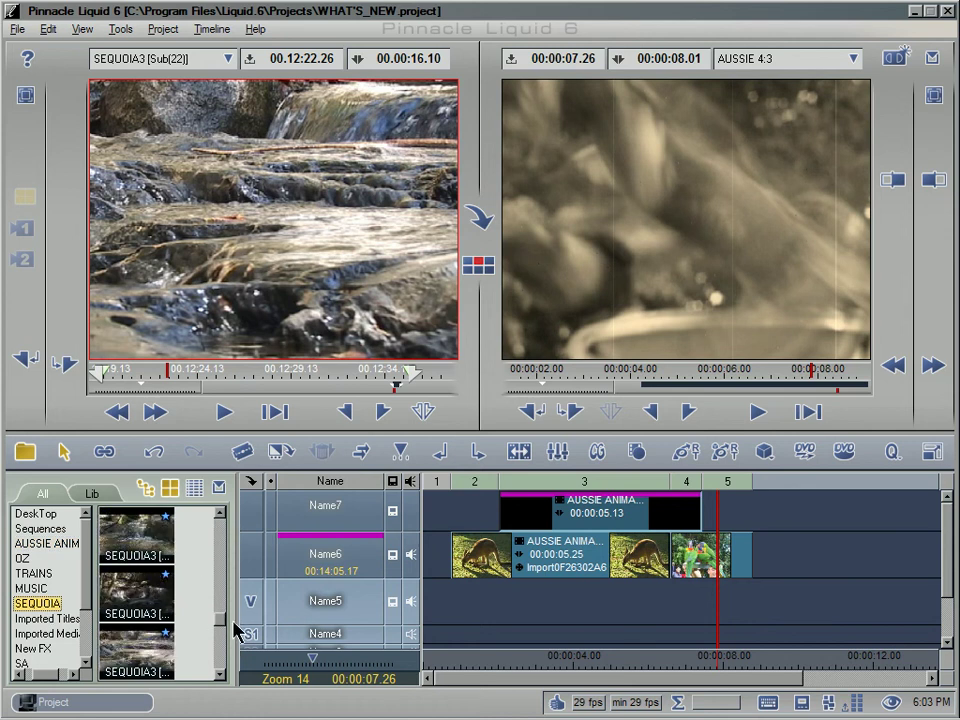
click(152, 640)
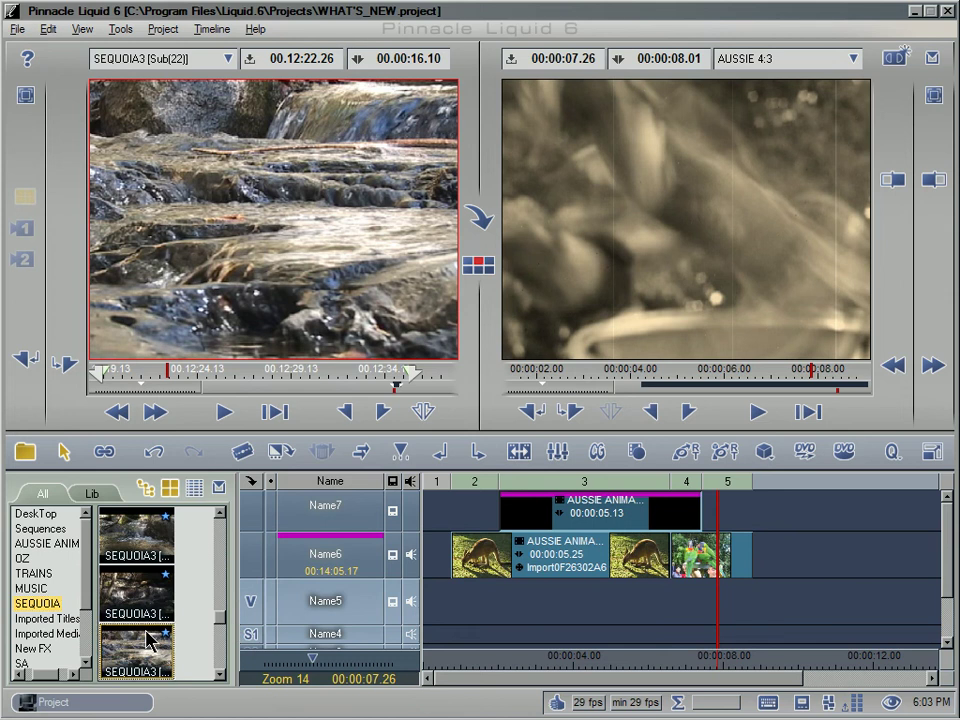
click(224, 412)
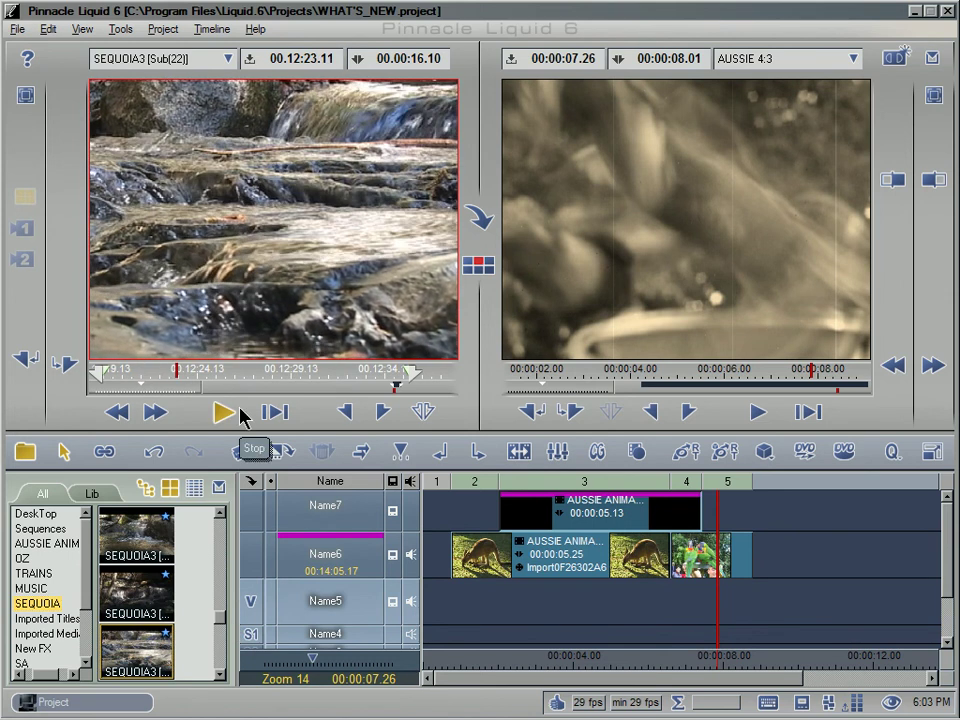
click(240, 411)
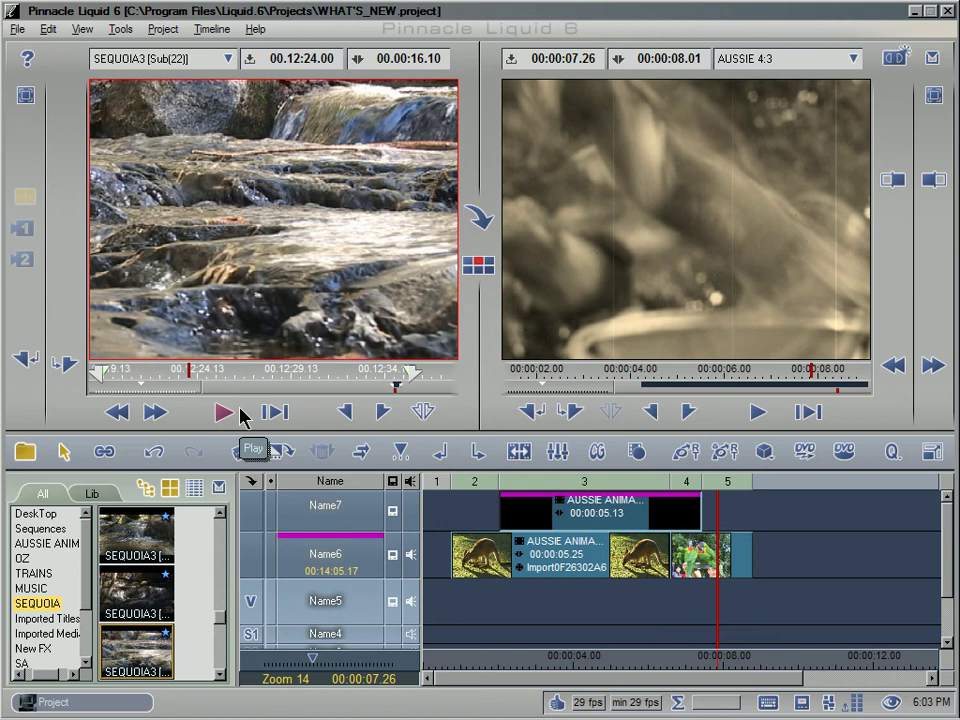
drag(247, 258, 796, 567)
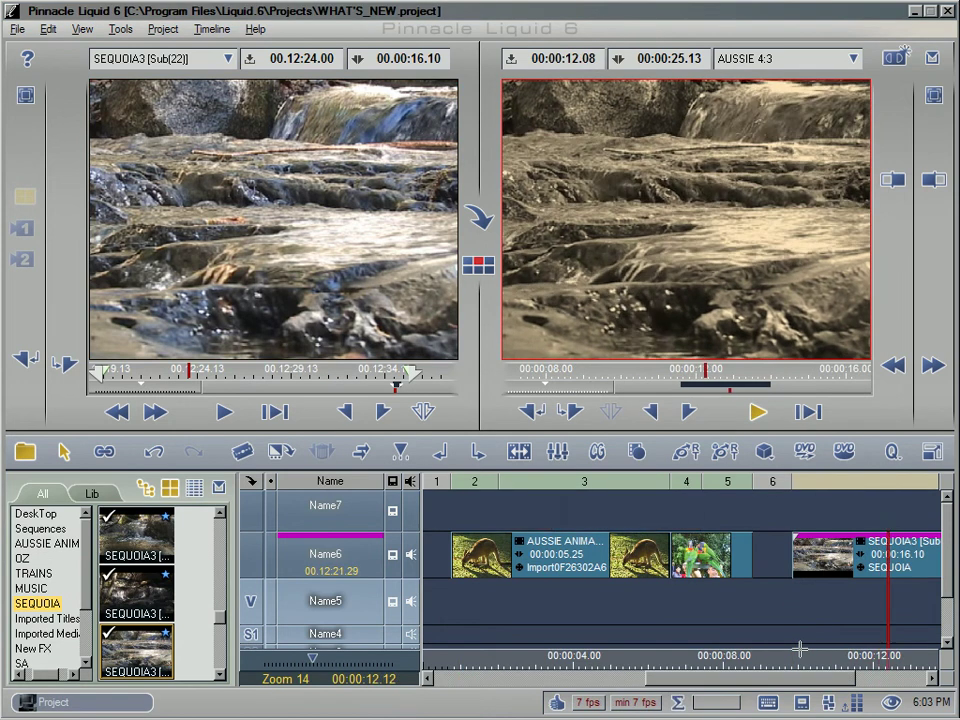
key(space)
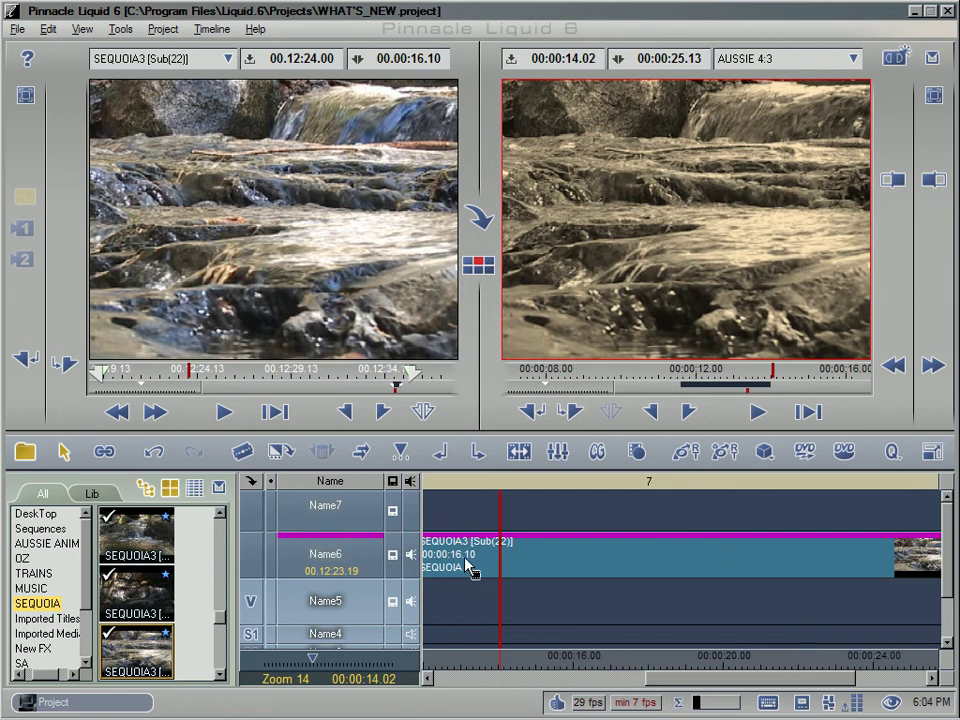
- Move the SEQUOIA3 [Sub(22)] clip from Name6 down to the Name5 track and briefly check the background rendering progress
drag(507, 566, 506, 596)
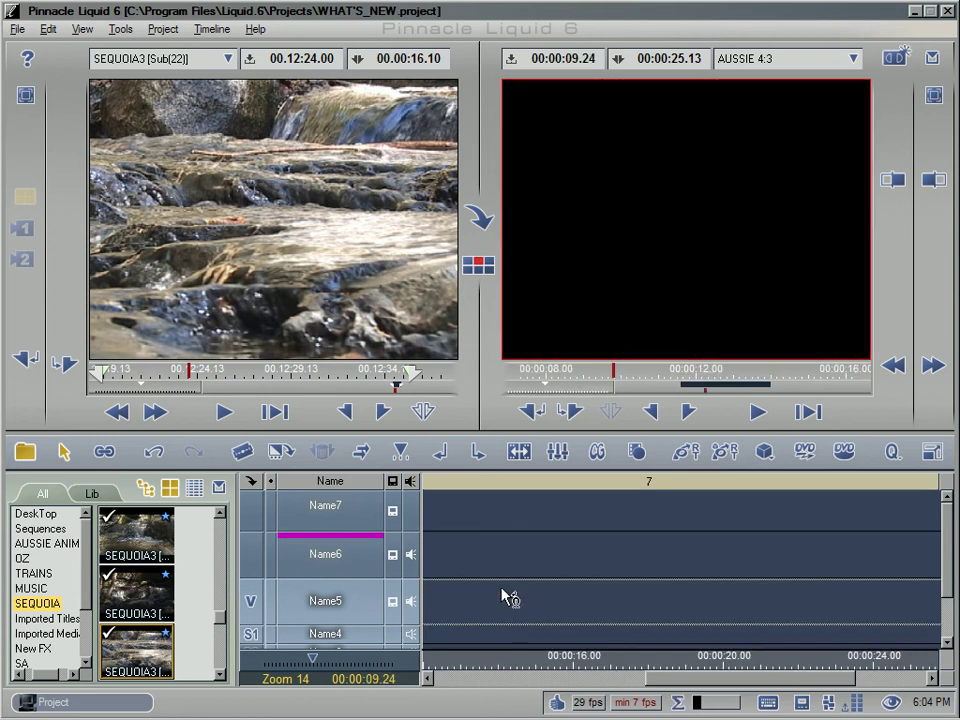
click(429, 681)
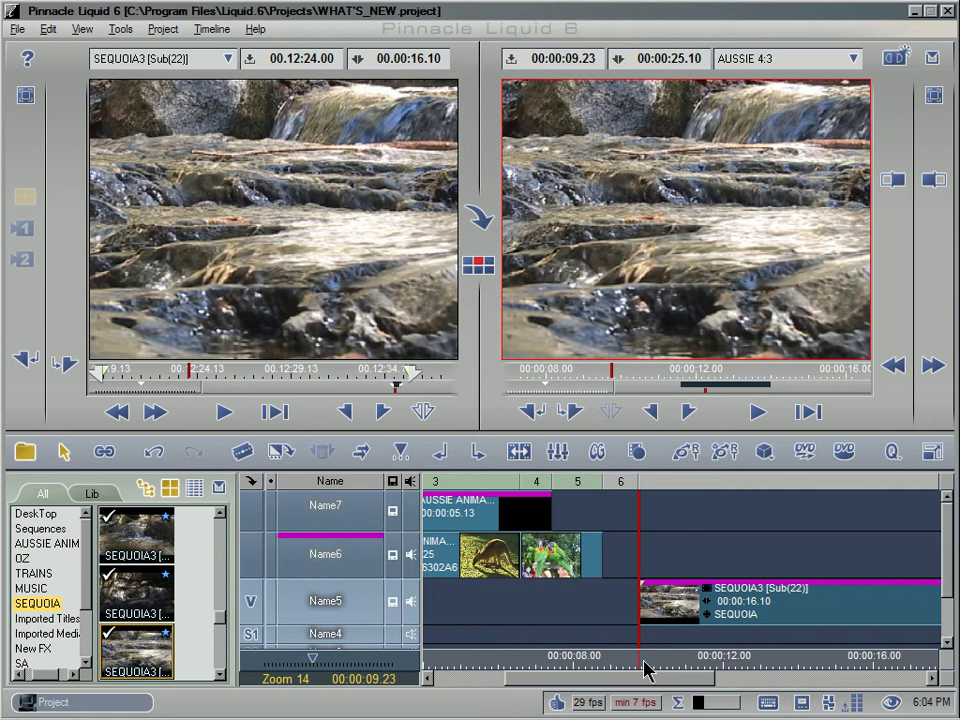
click(720, 704)
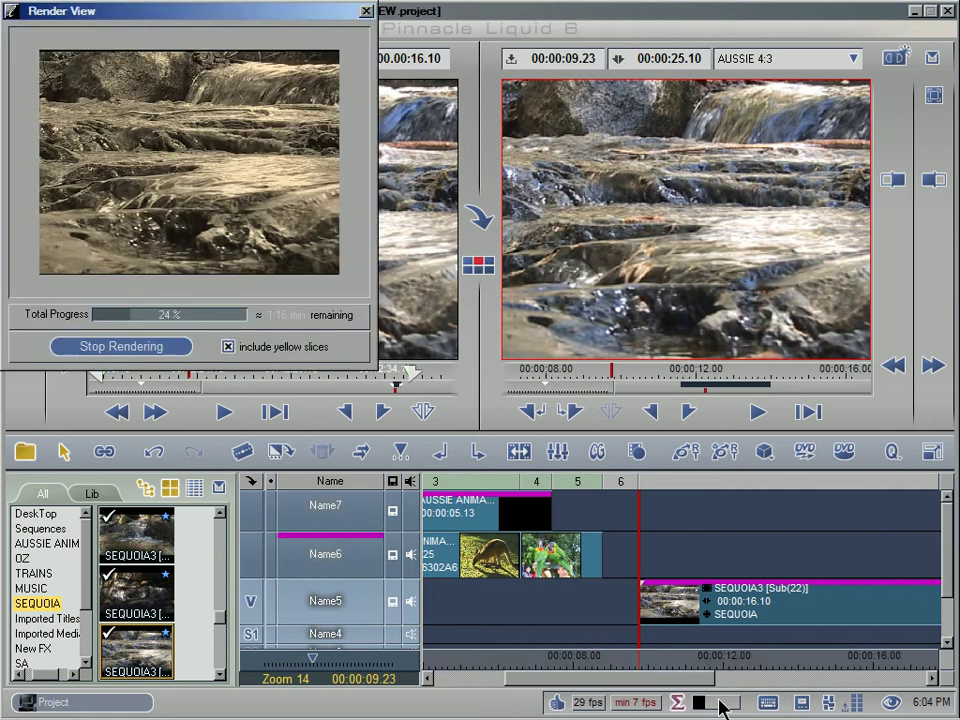
click(720, 706)
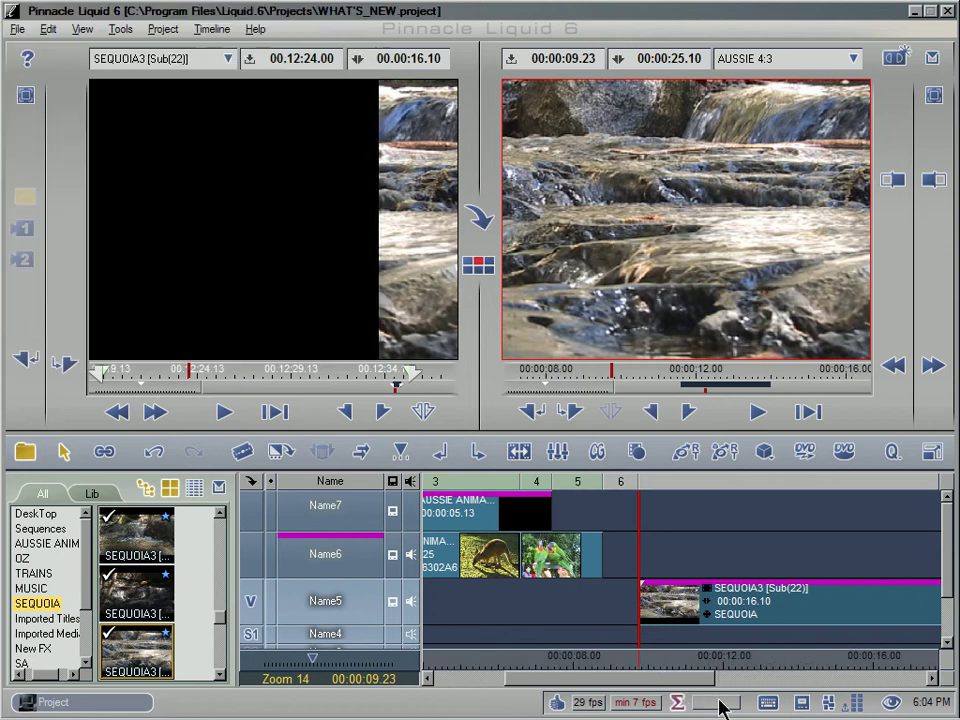
- Play the SEQUOIA3 [Sub(22)] clip on the Name5 track and return the playhead to 00:00:09.24
key(space)
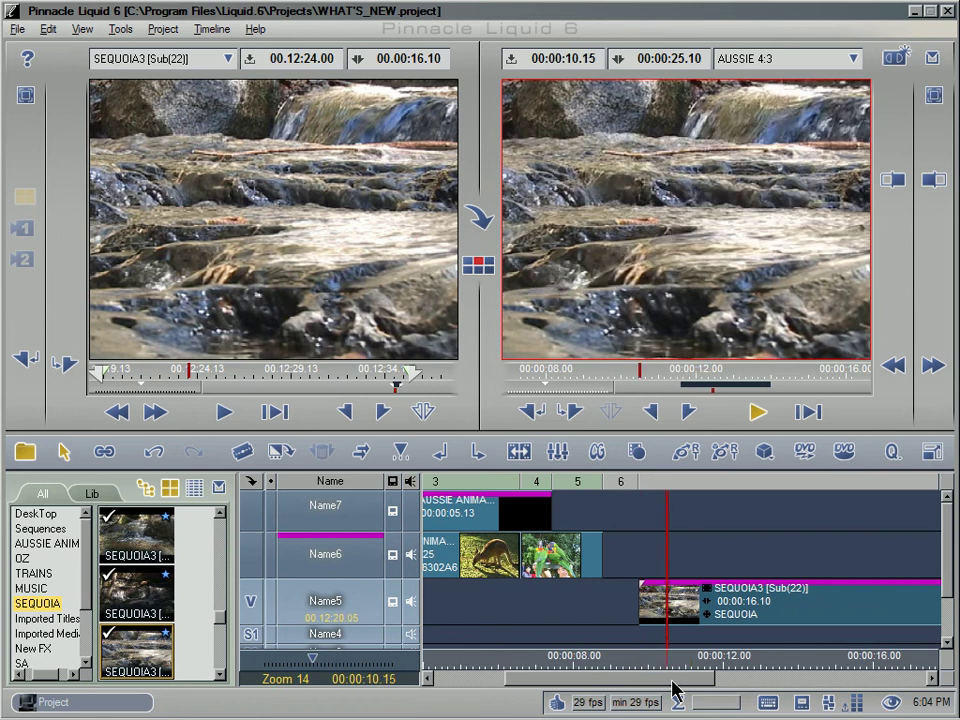
key(space)
click(658, 666)
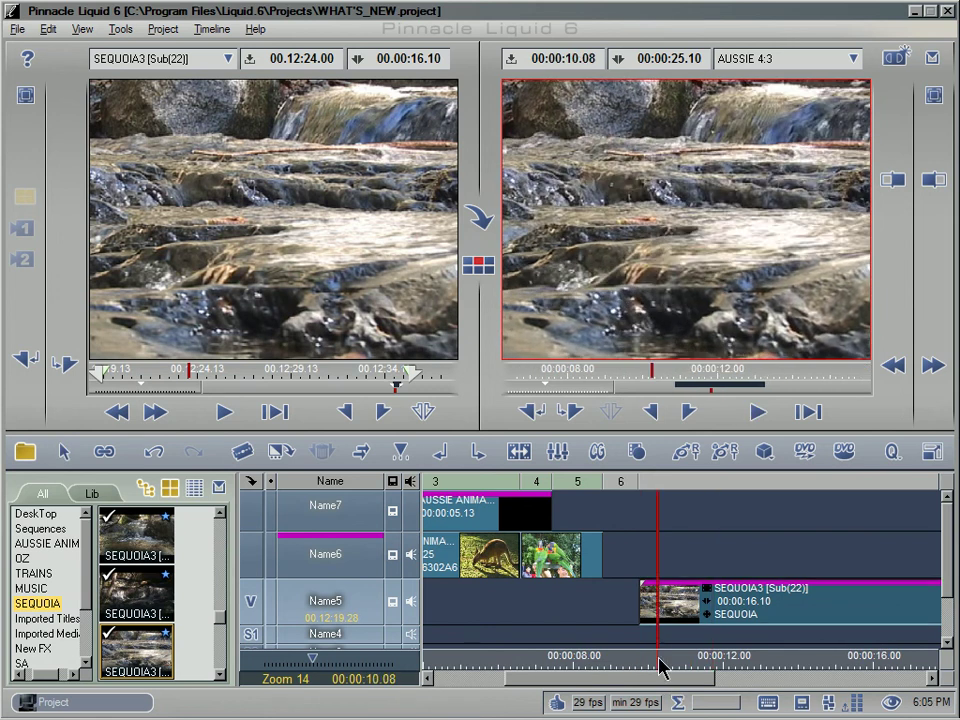
mouse_move(660, 666)
mouse_down()
mouse_move(793, 668)
mouse_move(643, 668)
mouse_up()
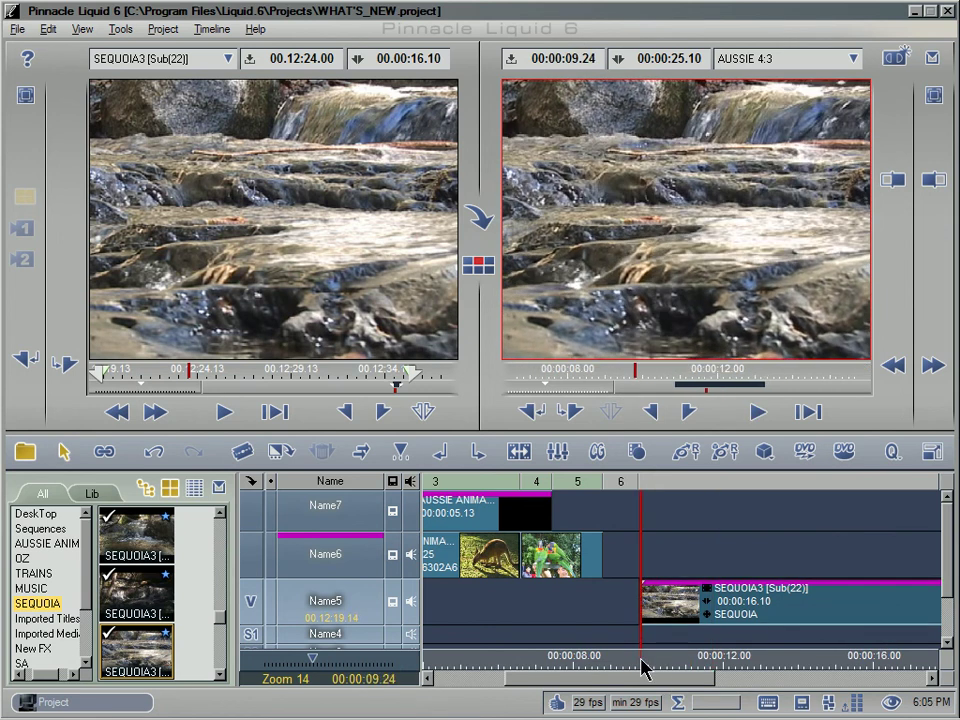
- Browse the audio effects under Realtime Clip FX in the library
click(97, 498)
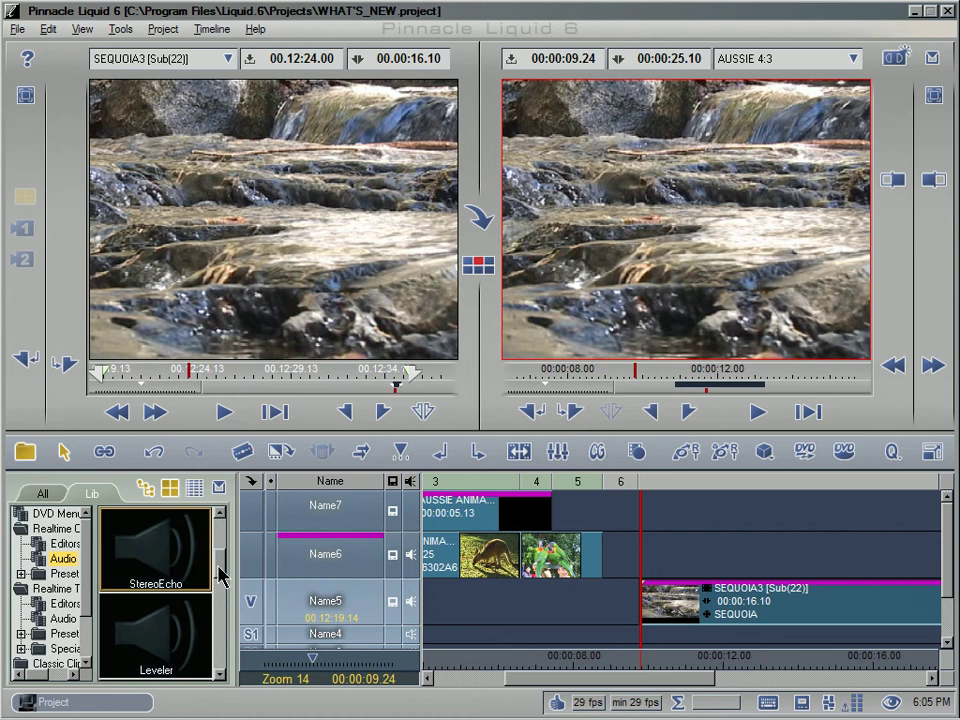
mouse_move(220, 577)
mouse_down()
mouse_move(220, 543)
mouse_move(225, 660)
mouse_move(236, 566)
mouse_up()
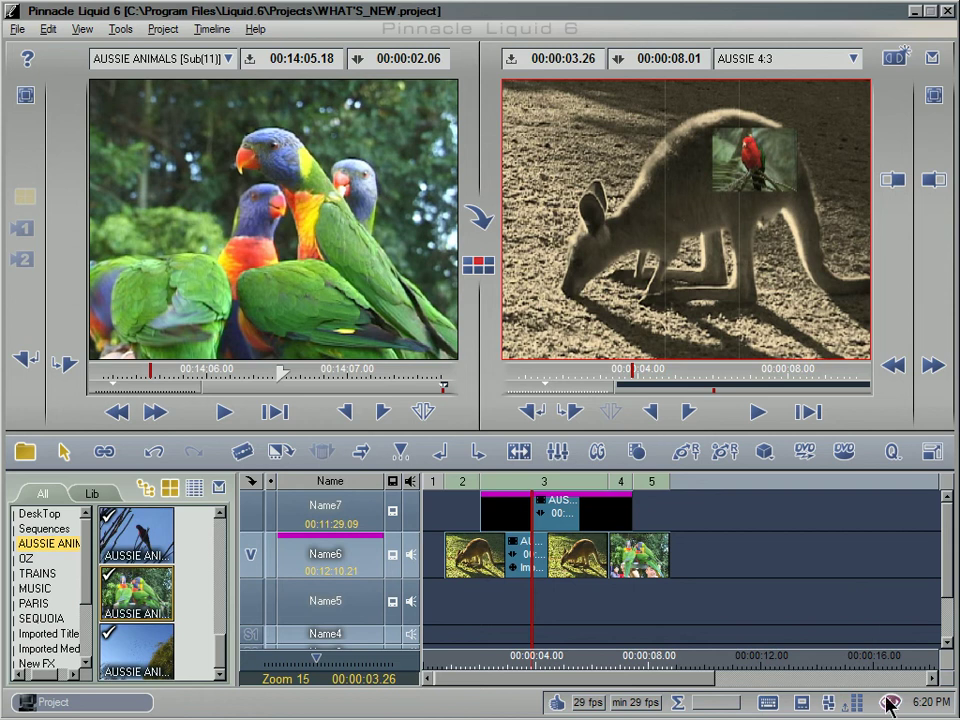
- Switch to the view layout with the floating Project window and make that window taller to show more clips
click(890, 703)
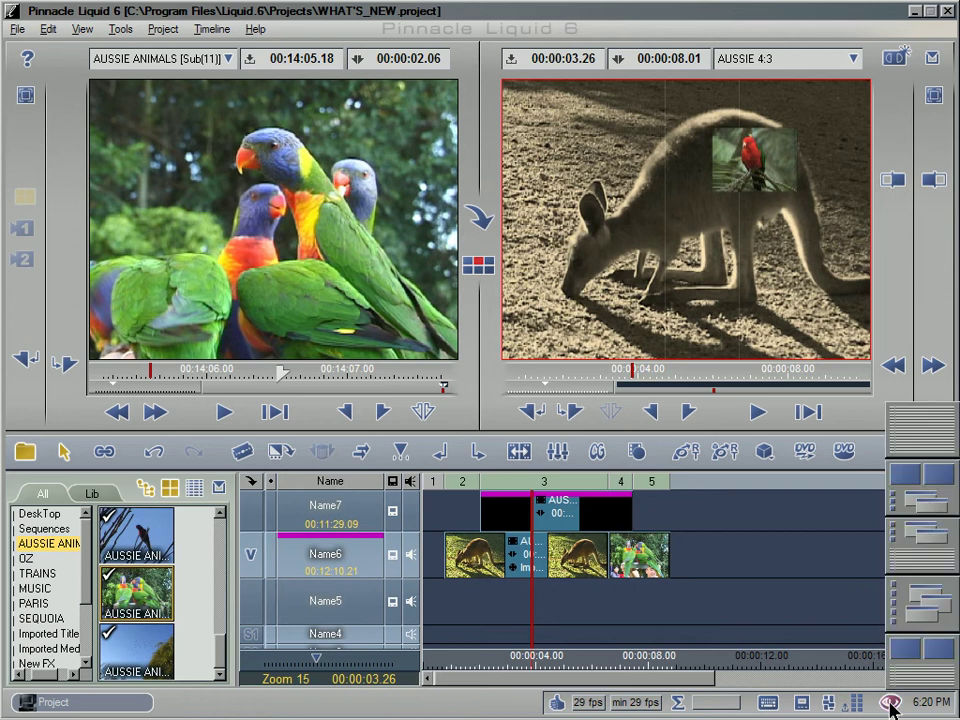
click(922, 604)
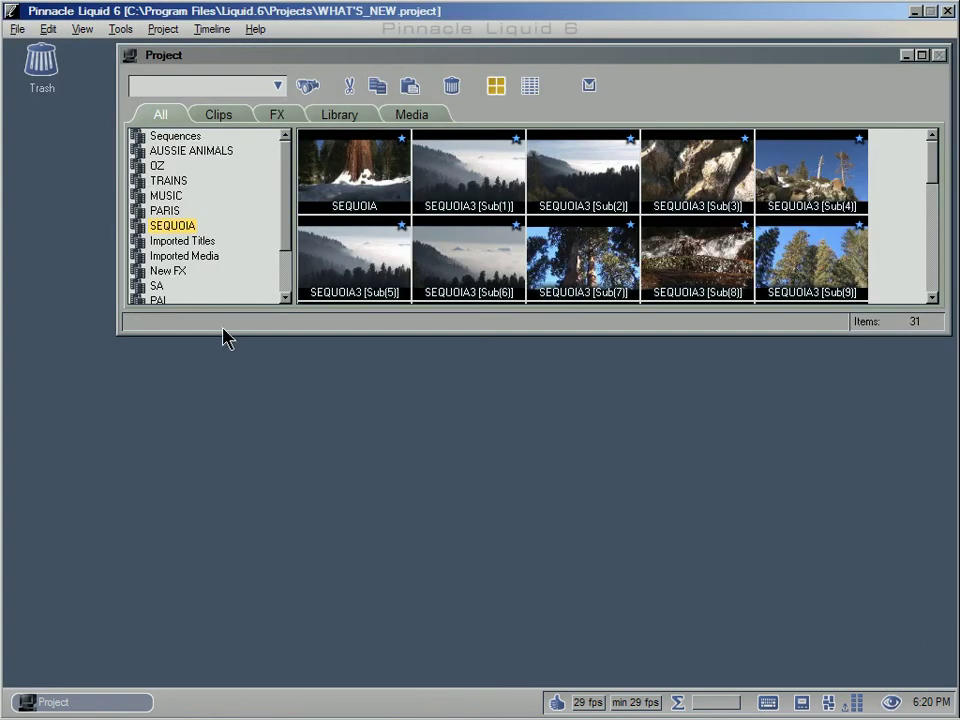
drag(208, 508, 210, 542)
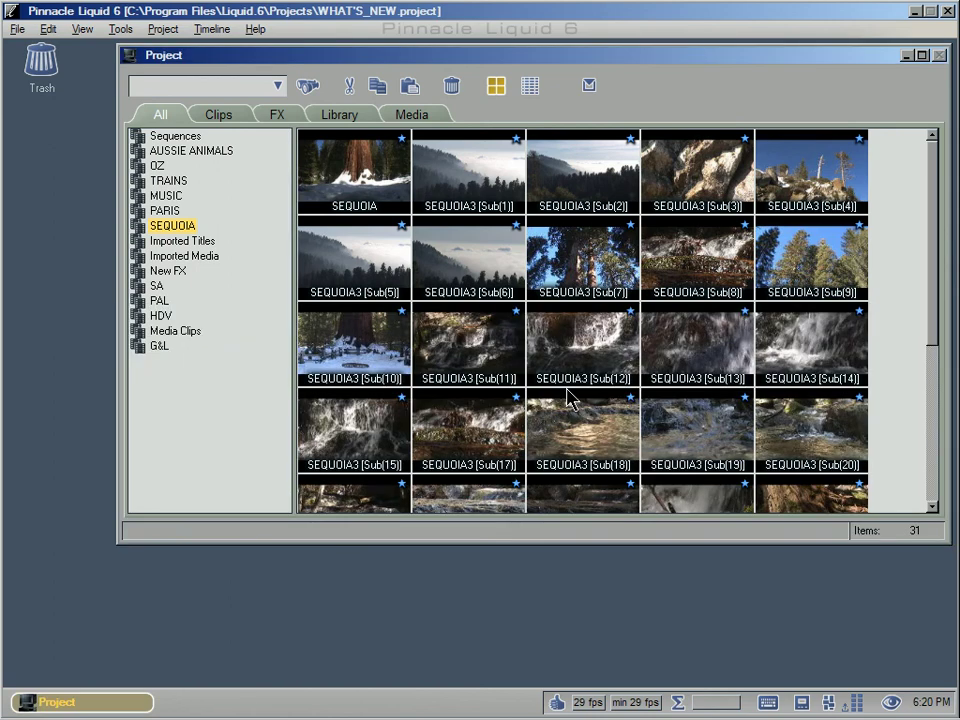
- Enlarge the clip thumbnails of the SEQUOIA rack with a larger Picon View size
right_click(819, 231)
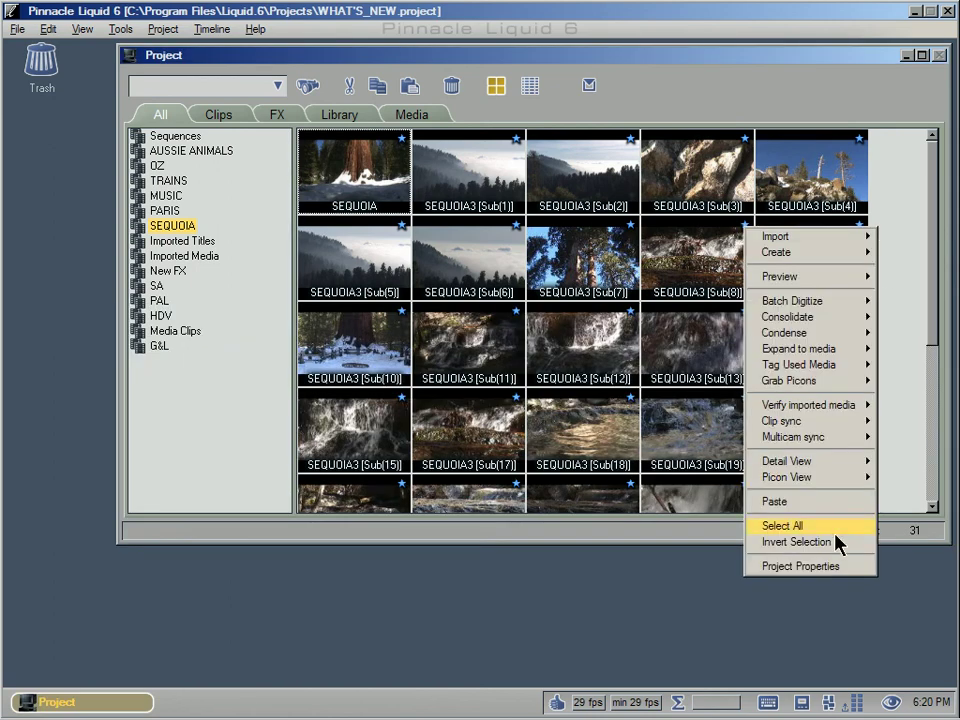
mouse_move(836, 482)
click(673, 509)
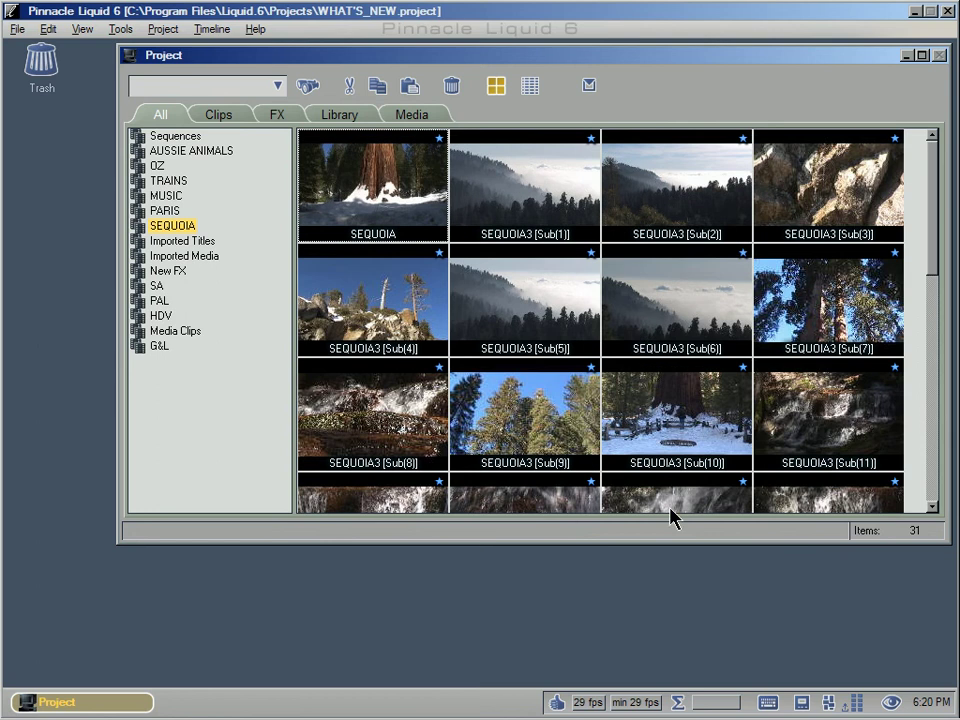
- Examine the Realtime Clip FX editors in the library as picons, from the GPU effects through to the CPU effects
click(350, 116)
click(493, 86)
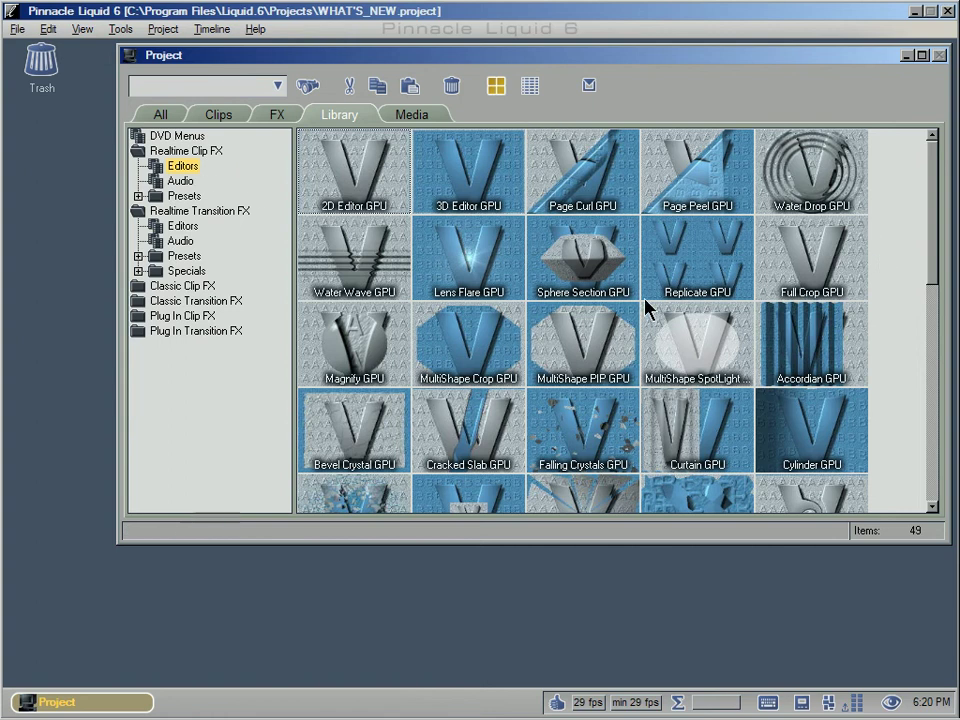
click(591, 270)
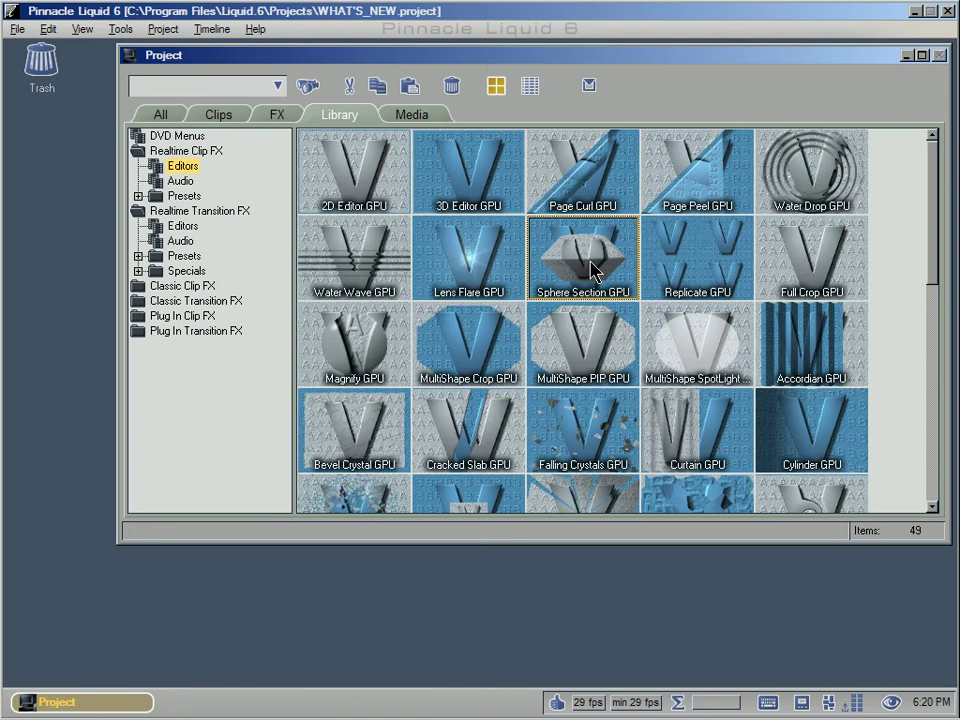
click(930, 497)
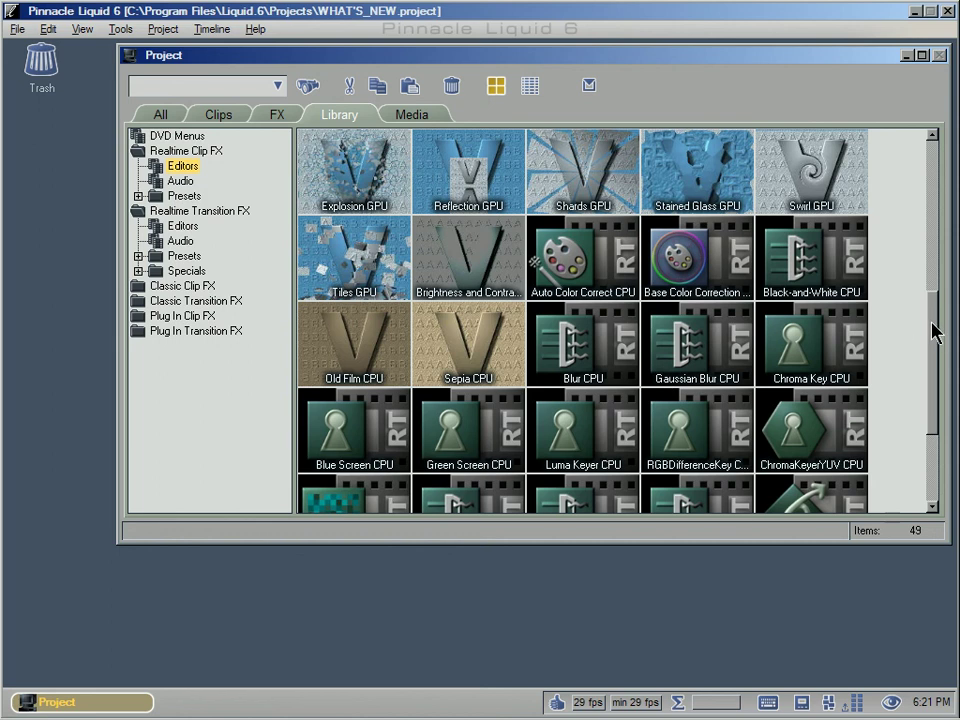
drag(934, 328, 934, 383)
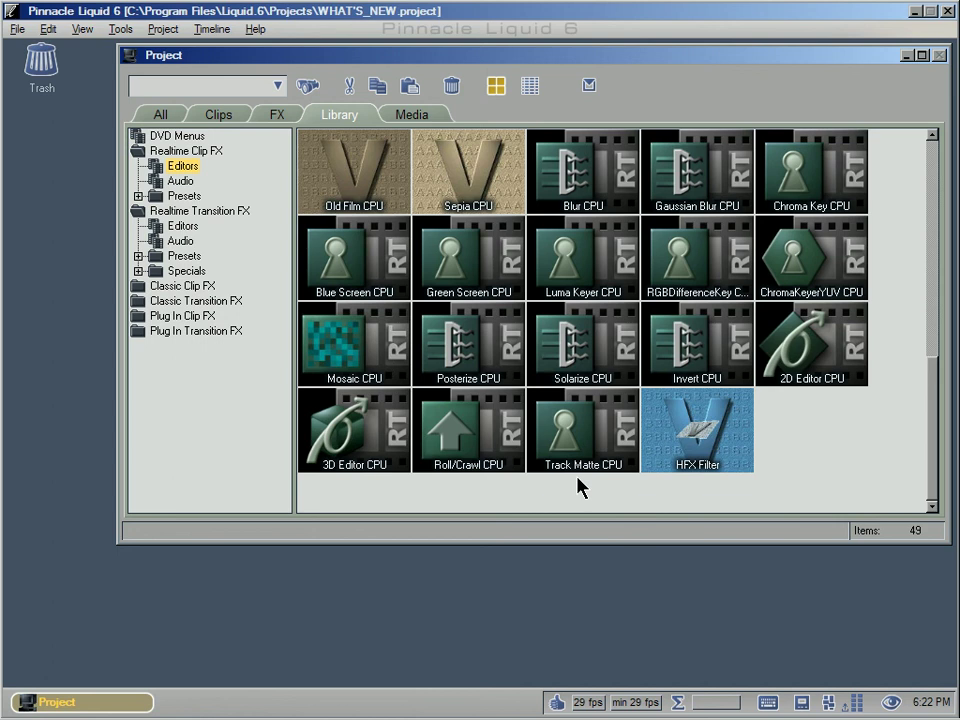
- Examine the Realtime Transition FX editors down to HFX Transition, and check the Plug In Clip FX and Plug In Transition FX folders
click(180, 226)
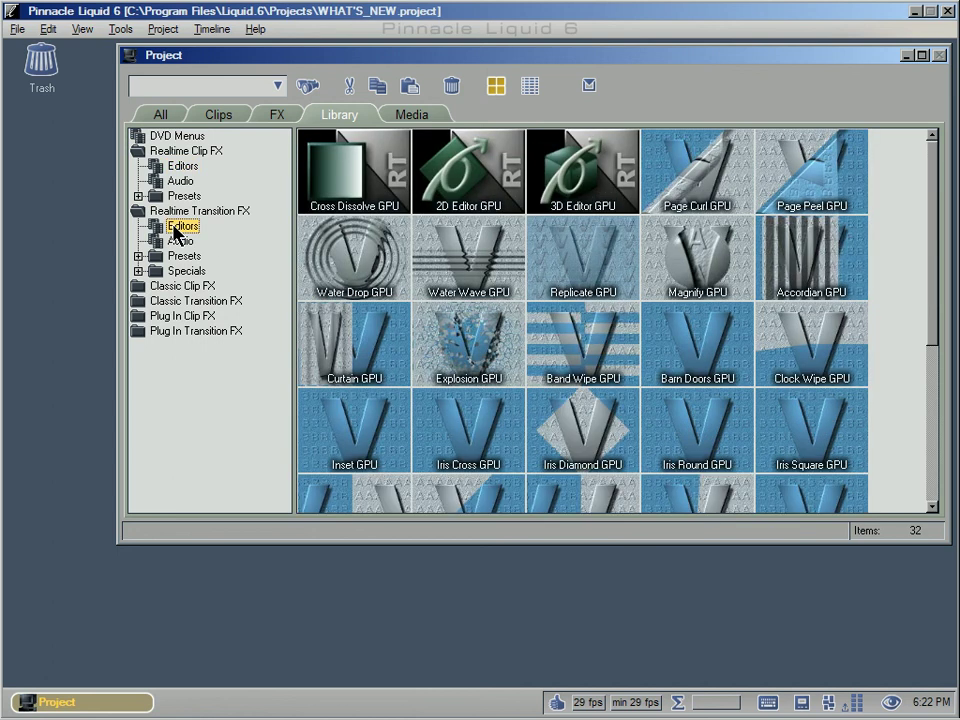
scroll(470, 440, down, 3)
click(490, 458)
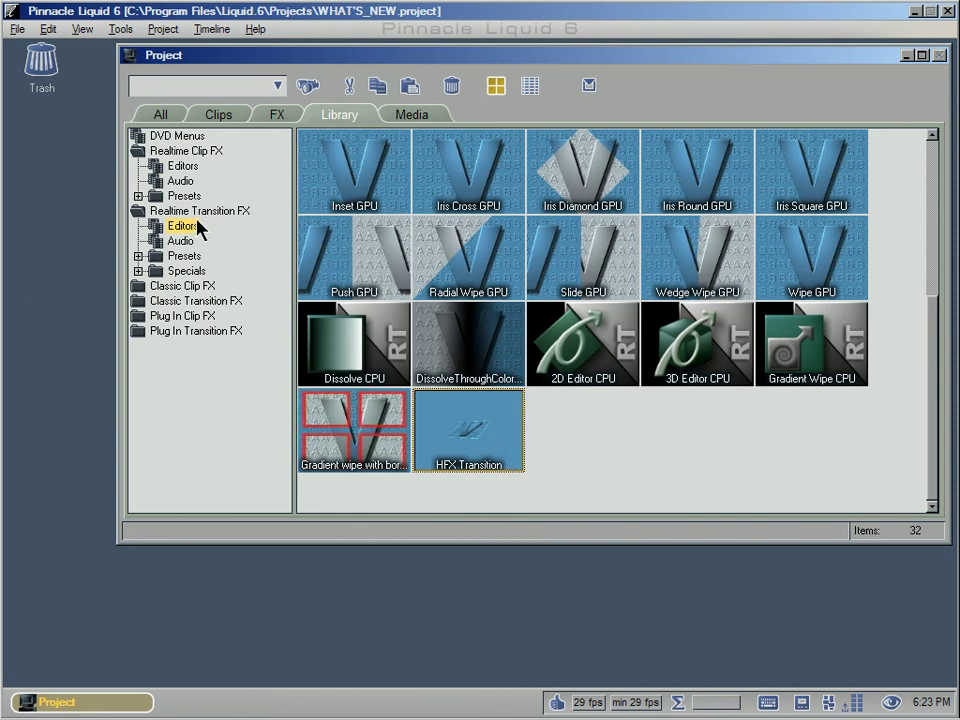
click(168, 316)
click(170, 332)
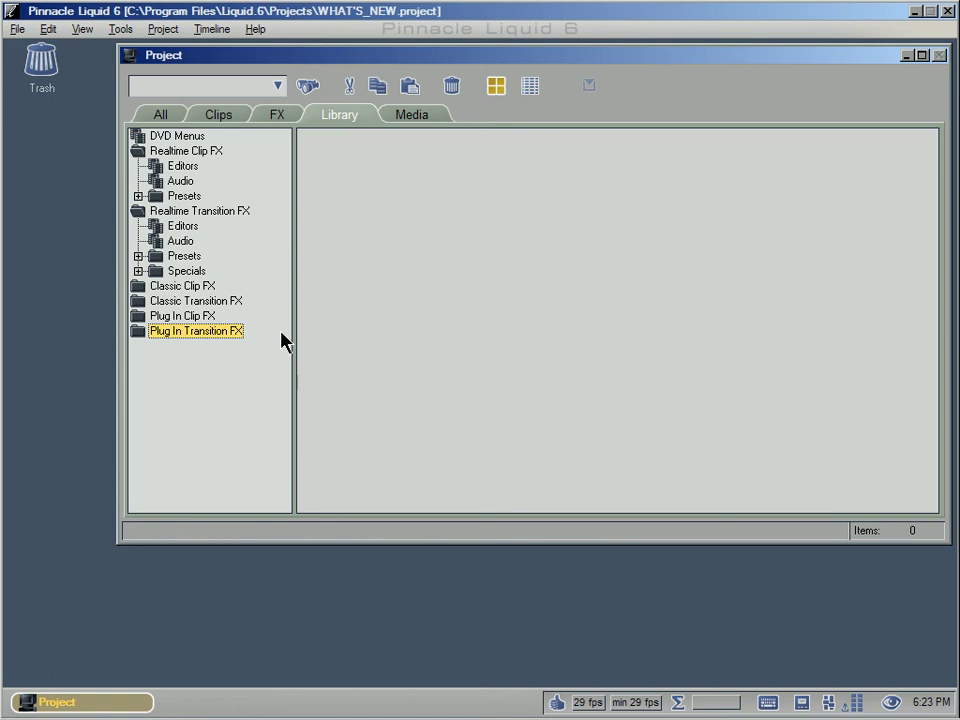
- Locate and select HFX Transition among the Realtime Transition FX editors and HFX Filter among the Realtime Clip FX editors
click(185, 228)
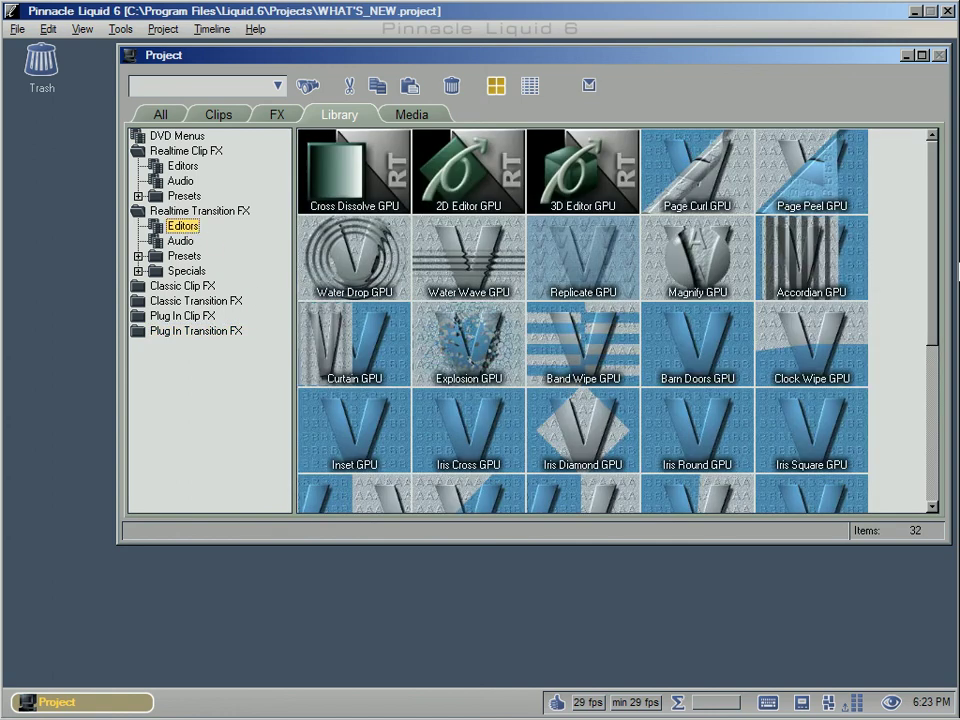
drag(936, 221, 937, 428)
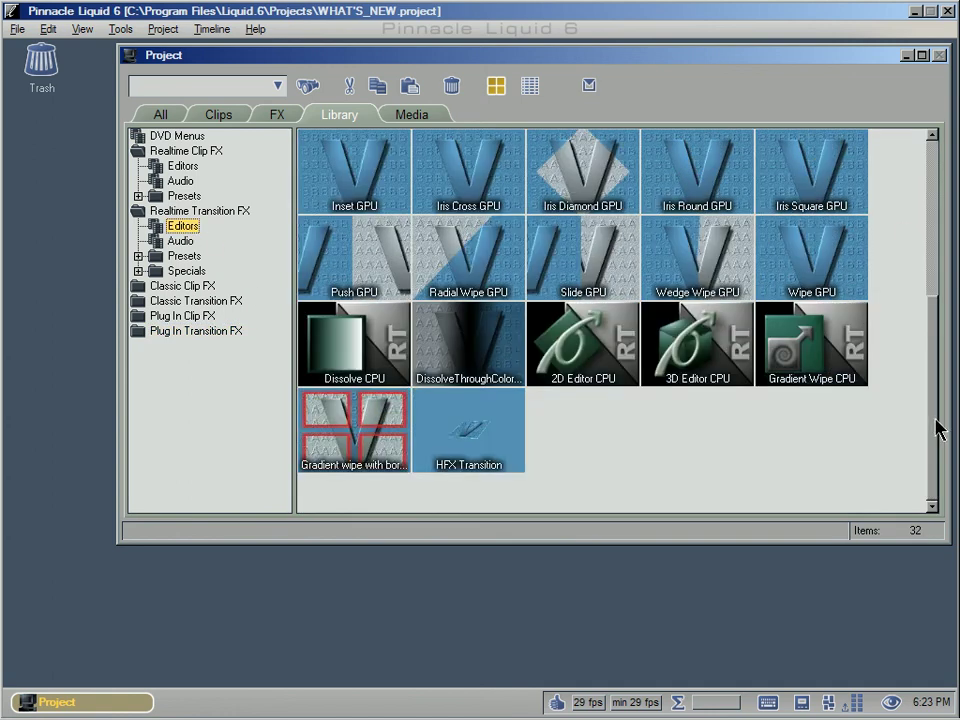
click(452, 441)
click(186, 168)
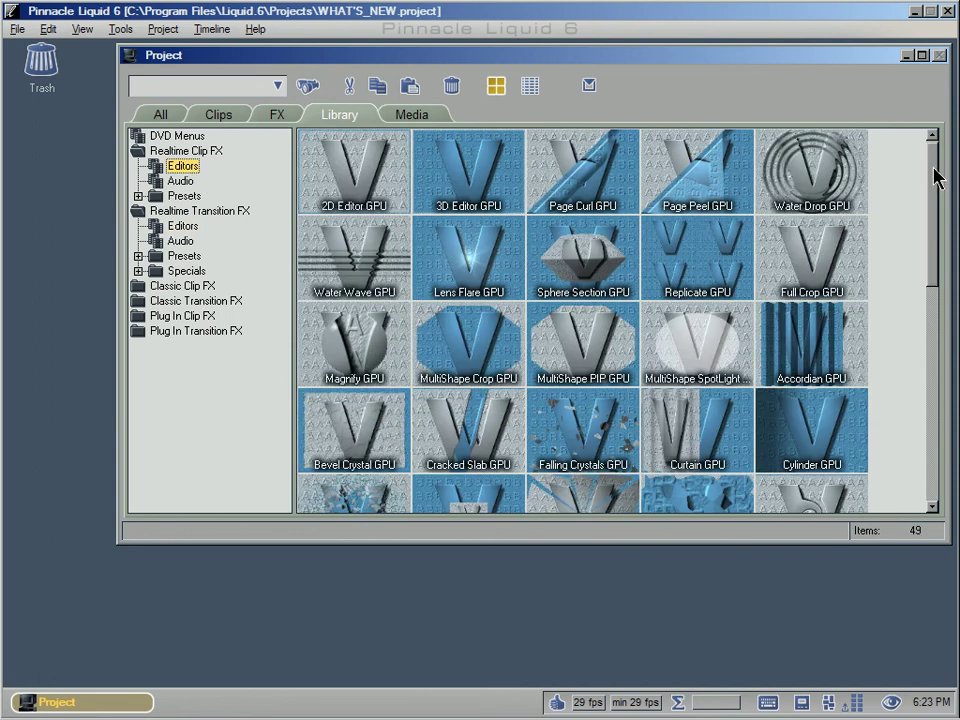
drag(934, 176, 936, 379)
click(666, 436)
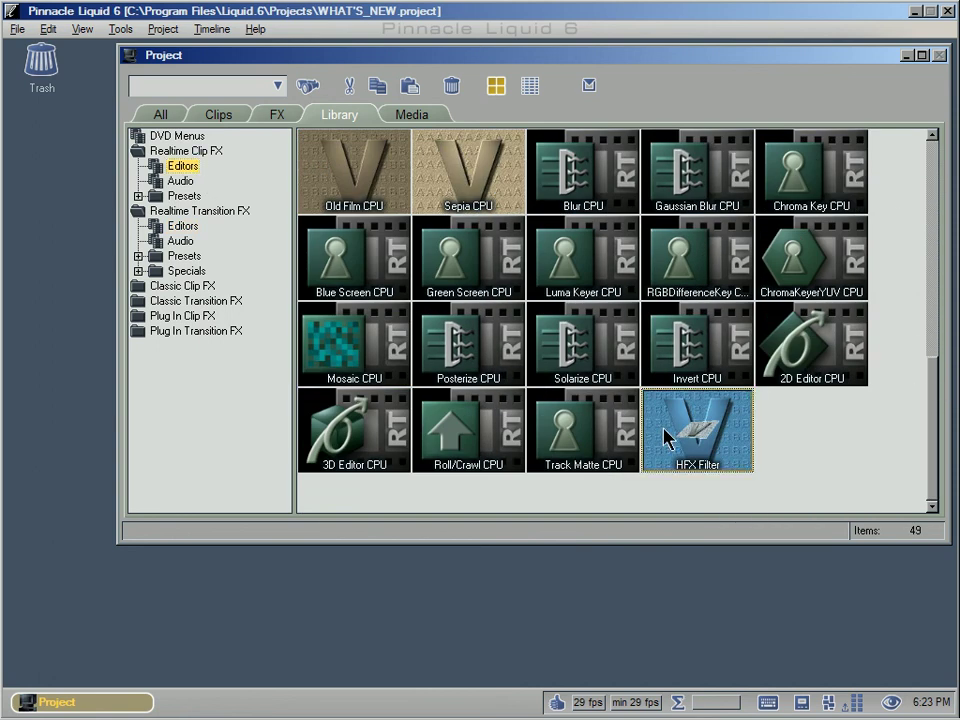